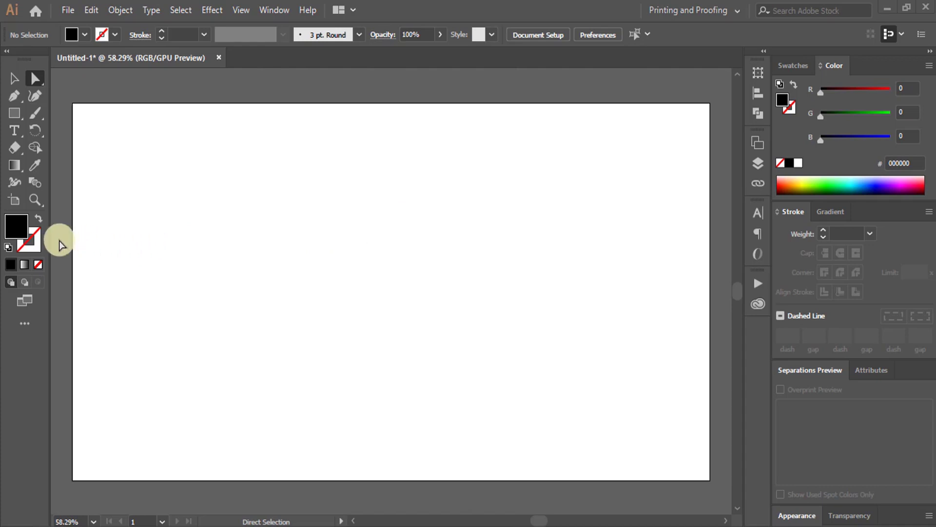
Set the fill colour to a dark golden brown, hex 897007.
{"action": "double_click", "coordinate": [10, 224]}
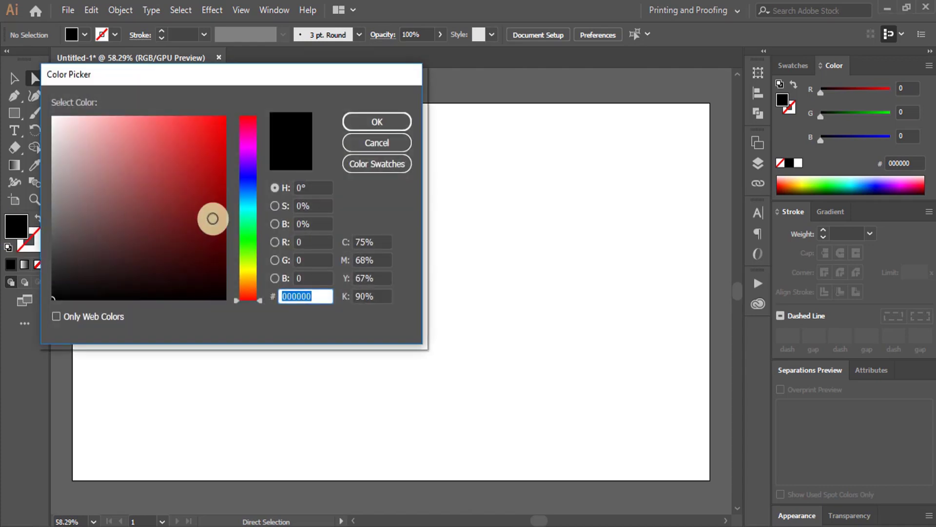
{"action": "left_click", "coordinate": [245, 270]}
{"action": "left_click_drag", "start_coordinate": [244, 270], "coordinate": [244, 279]}
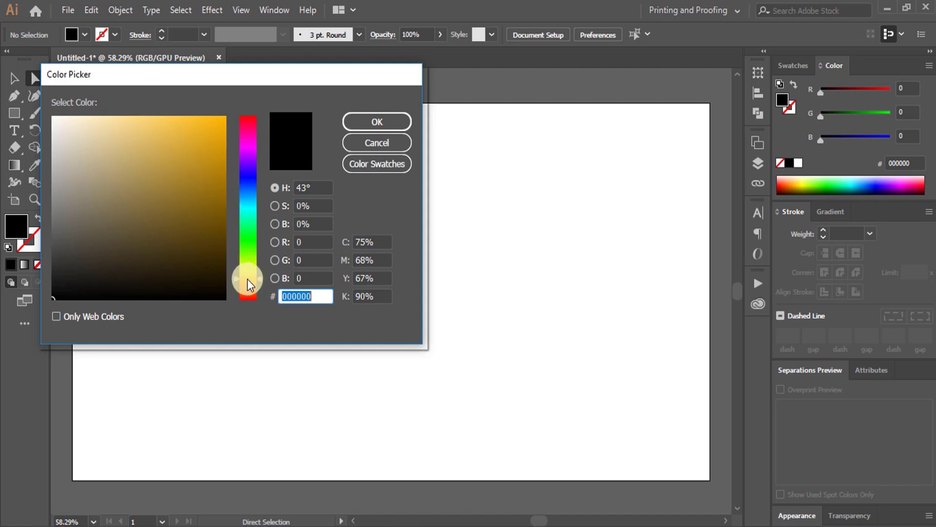
{"action": "left_click_drag", "start_coordinate": [247, 279], "coordinate": [247, 276]}
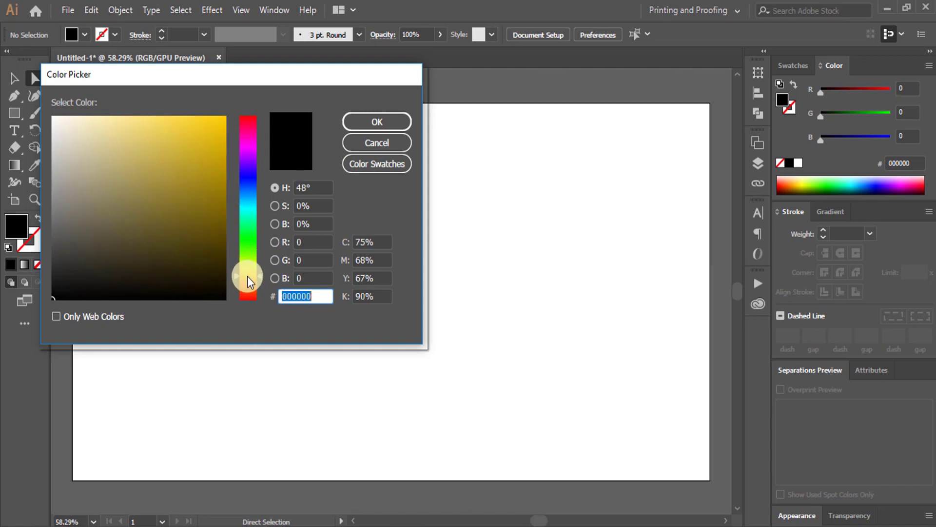
{"action": "left_click", "coordinate": [213, 192]}
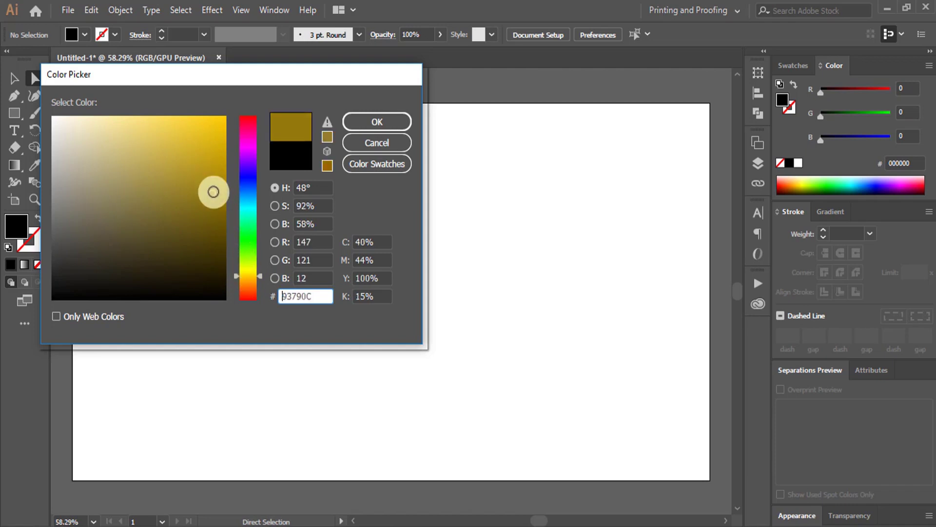
{"action": "left_click_drag", "start_coordinate": [213, 192], "coordinate": [217, 199]}
{"action": "left_click", "coordinate": [376, 125]}
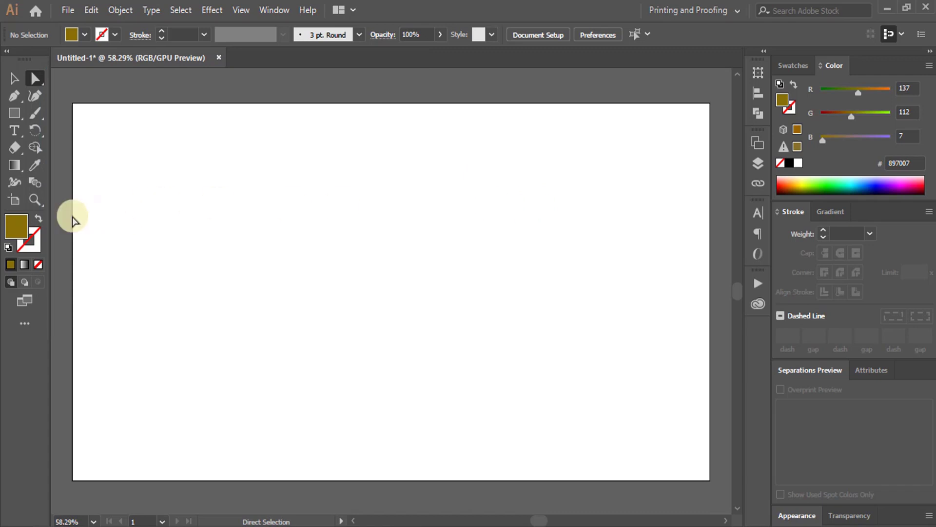
Lighten the fill colour to gold, hex AF9308.
{"action": "double_click", "coordinate": [18, 228]}
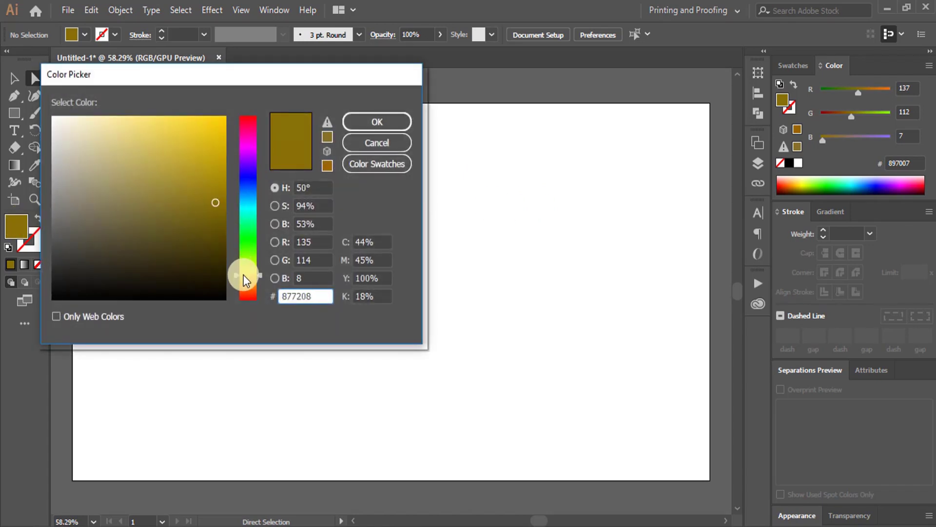
{"action": "left_click", "coordinate": [219, 173]}
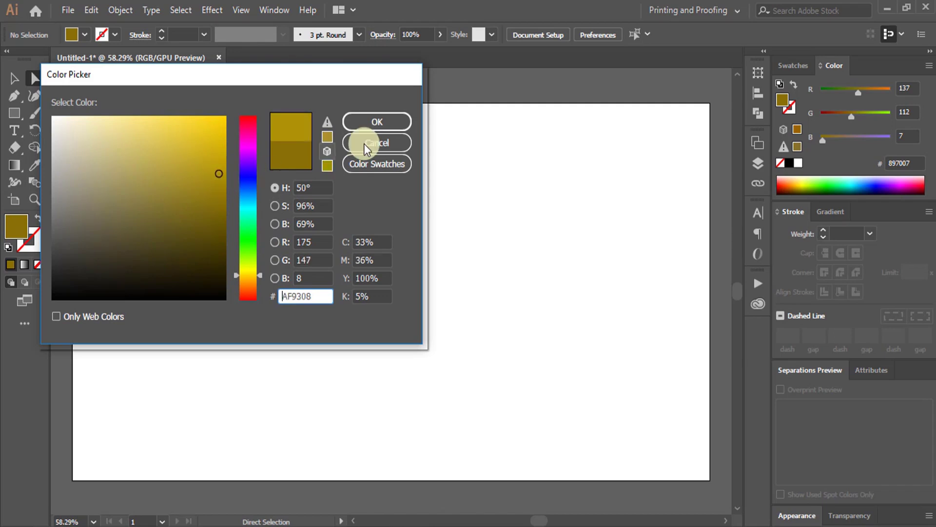
{"action": "left_click", "coordinate": [377, 125]}
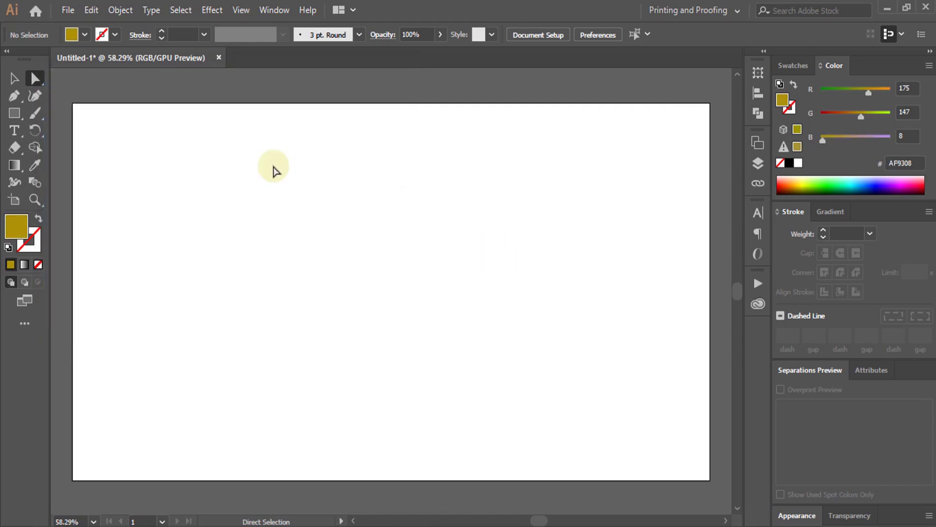
Draw a large upright ellipse, slightly taller than wide, in the middle of the artboard.
{"action": "left_click", "coordinate": [11, 113]}
{"action": "left_click", "coordinate": [48, 131]}
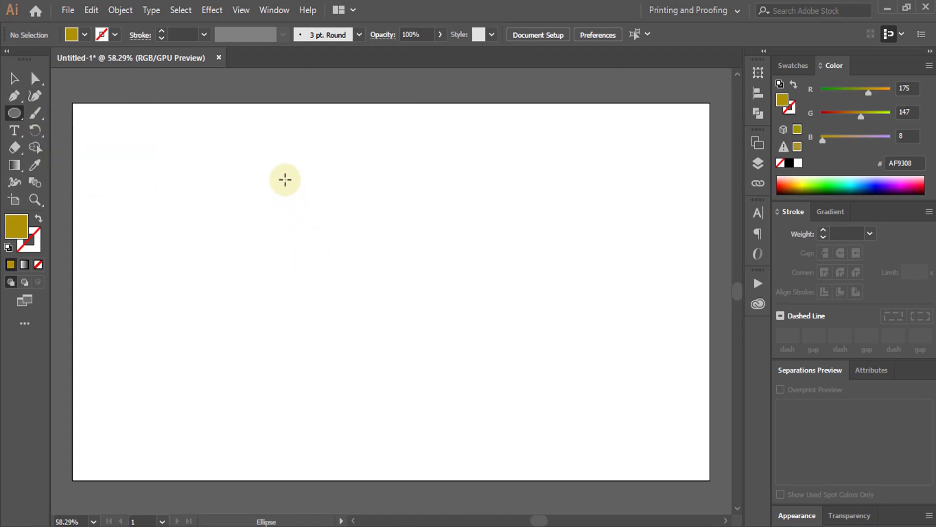
{"action": "left_click_drag", "start_coordinate": [293, 166], "coordinate": [524, 441]}
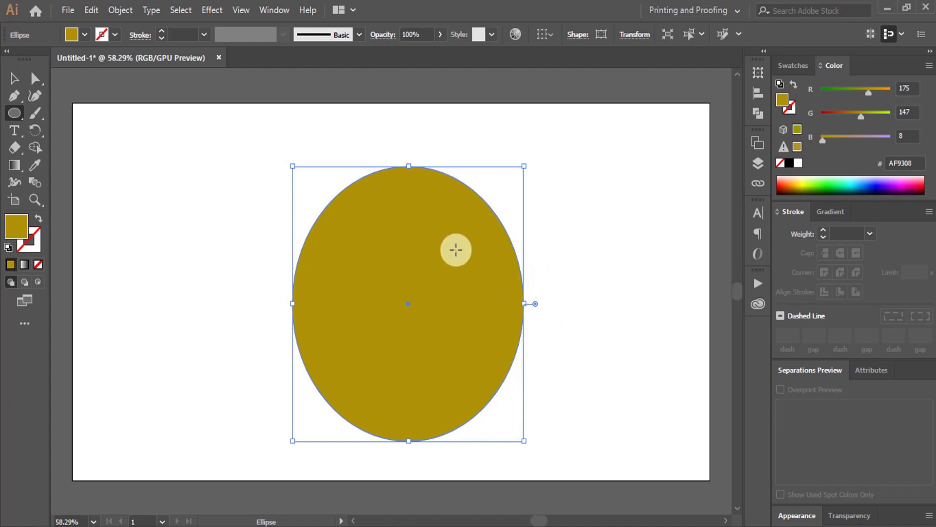
Draw a rectangle slightly wider than the ellipse that covers its upper half down to its horizontal centre line.
{"action": "left_click", "coordinate": [17, 113]}
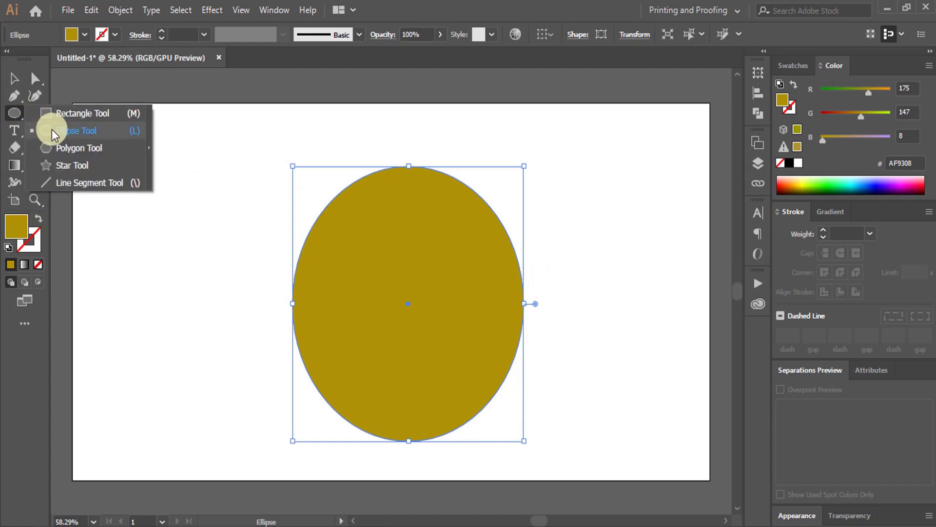
{"action": "left_click", "coordinate": [47, 113]}
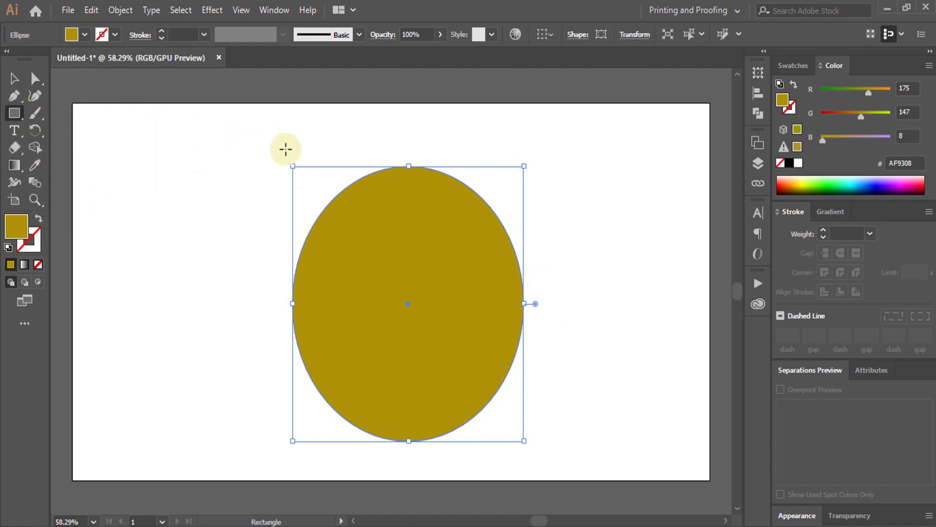
{"action": "left_click_drag", "start_coordinate": [287, 148], "coordinate": [540, 304]}
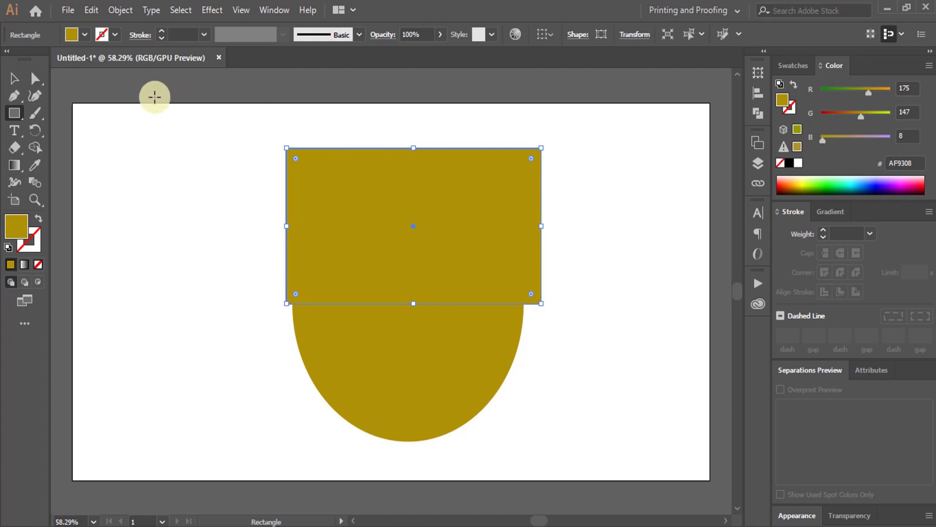
Remove the rectangle and the ellipse's upper half with the Shape Builder, keeping only the lower half.
{"action": "left_click", "coordinate": [14, 79]}
{"action": "left_click_drag", "start_coordinate": [194, 138], "coordinate": [535, 415]}
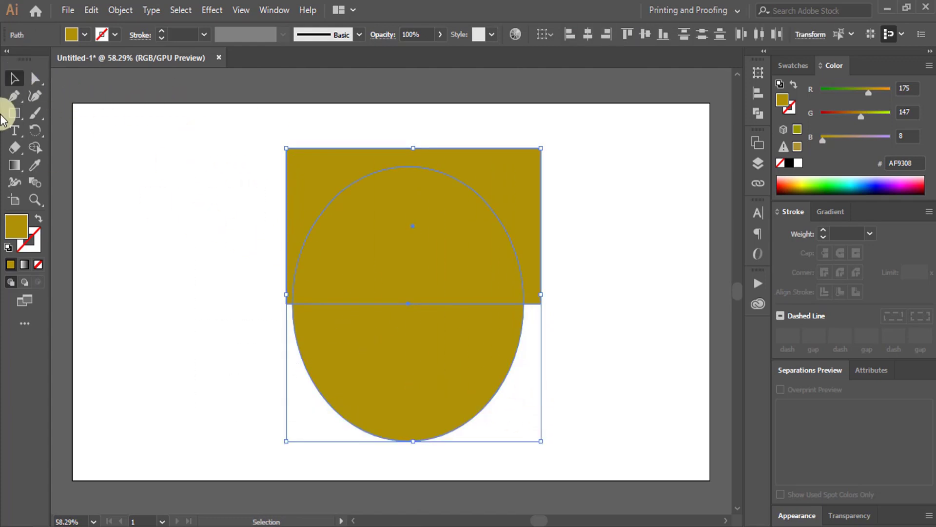
{"action": "left_click", "coordinate": [40, 149]}
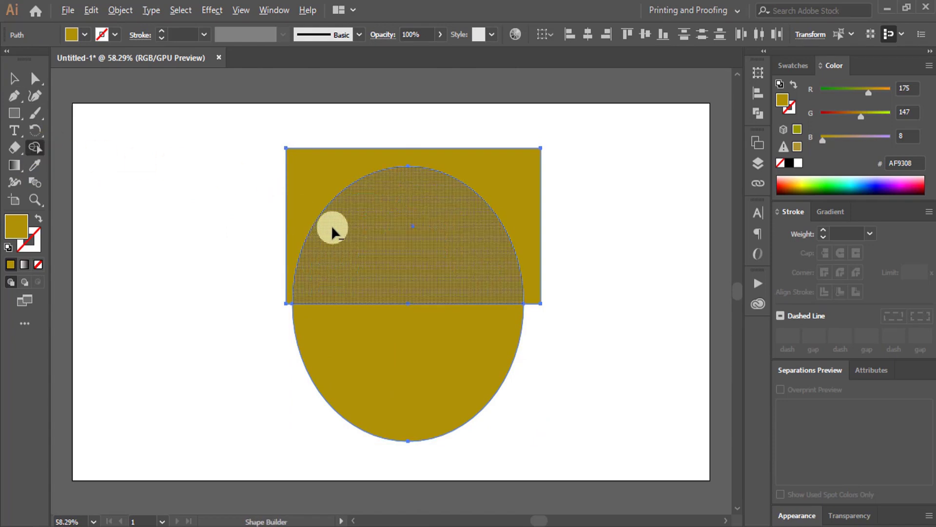
{"action": "left_click_drag", "start_coordinate": [210, 222], "coordinate": [389, 244]}
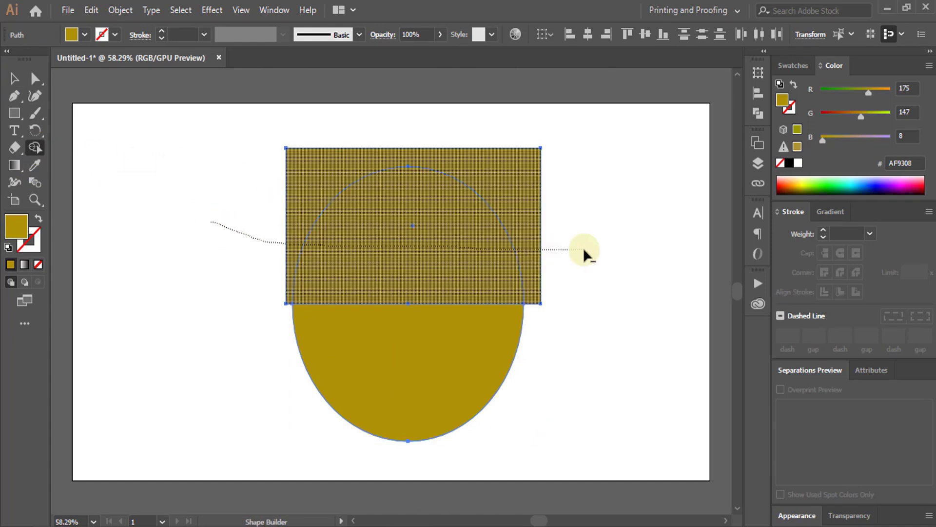
{"action": "left_click_drag", "start_coordinate": [583, 247], "coordinate": [584, 247]}
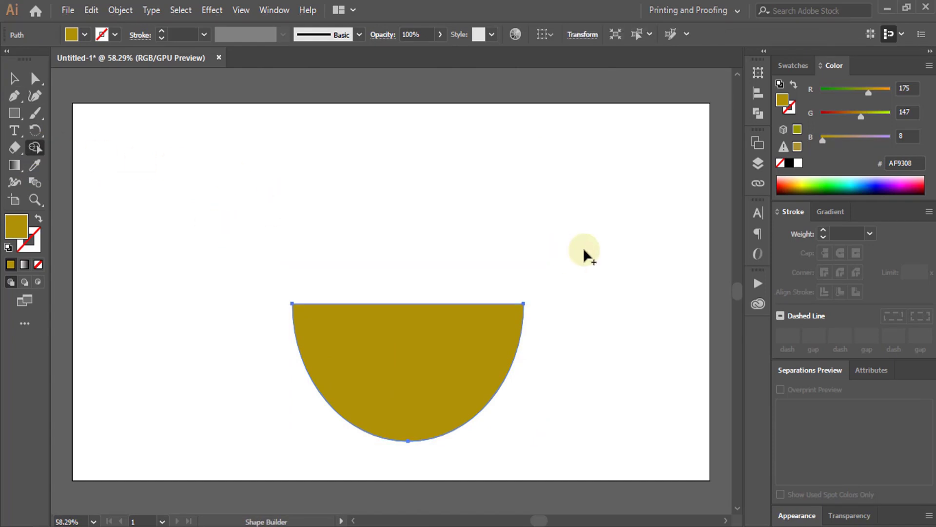
Move the half-ellipse up and slightly left on the artboard, leaving it deselected.
{"action": "left_click", "coordinate": [14, 78]}
{"action": "left_click", "coordinate": [478, 293]}
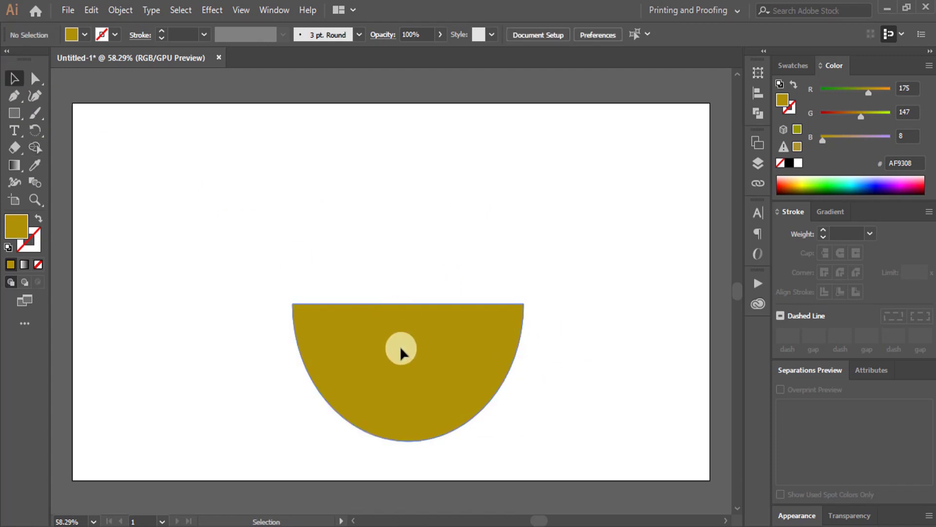
{"action": "left_click_drag", "start_coordinate": [401, 349], "coordinate": [365, 233]}
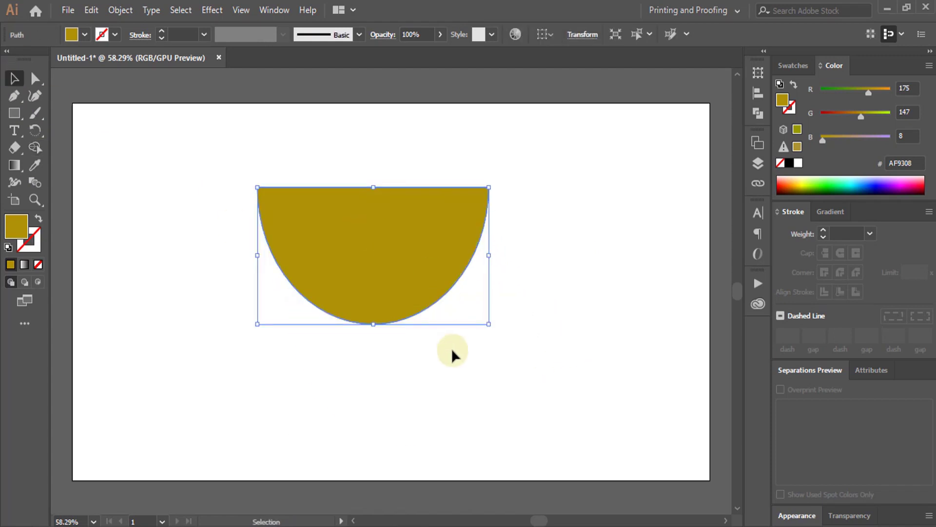
{"action": "left_click", "coordinate": [537, 371]}
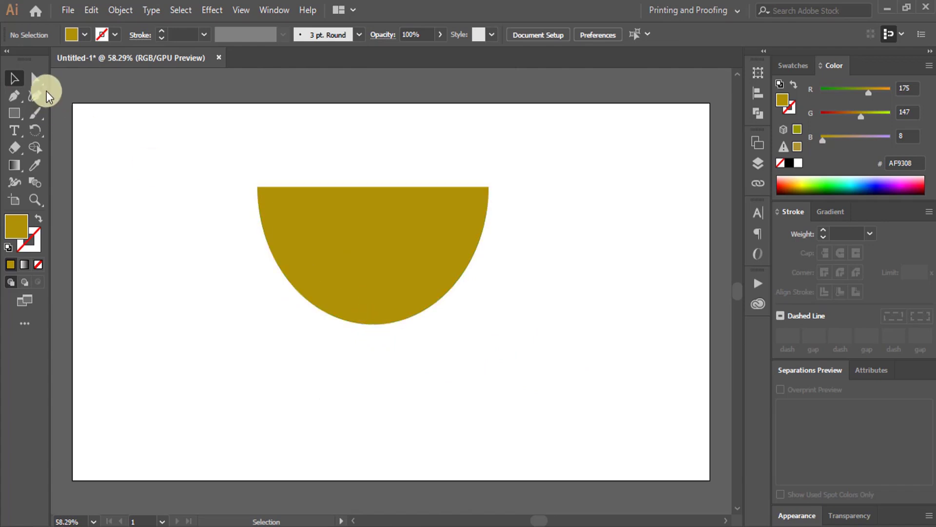
Add two anchor points to the half-ellipse's curve, one close to each side of its lowest anchor.
{"action": "left_click", "coordinate": [35, 78]}
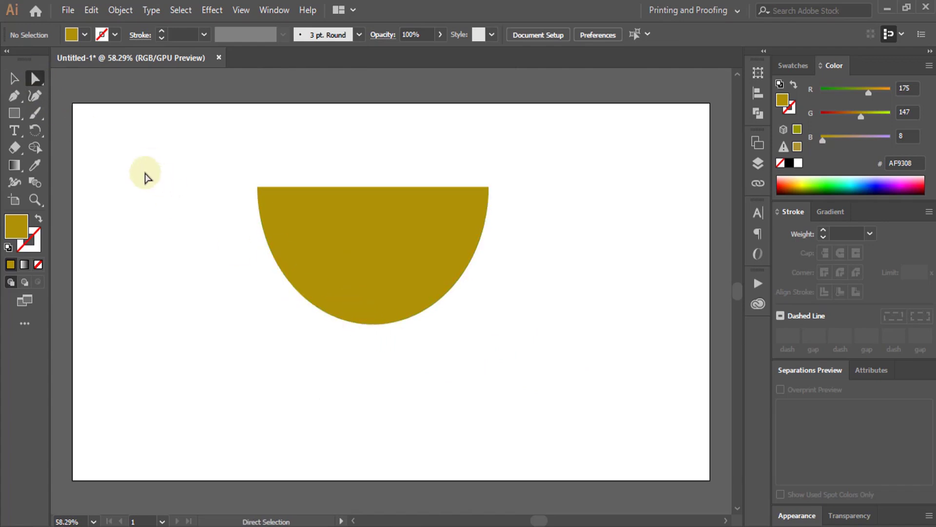
{"action": "left_click", "coordinate": [373, 324]}
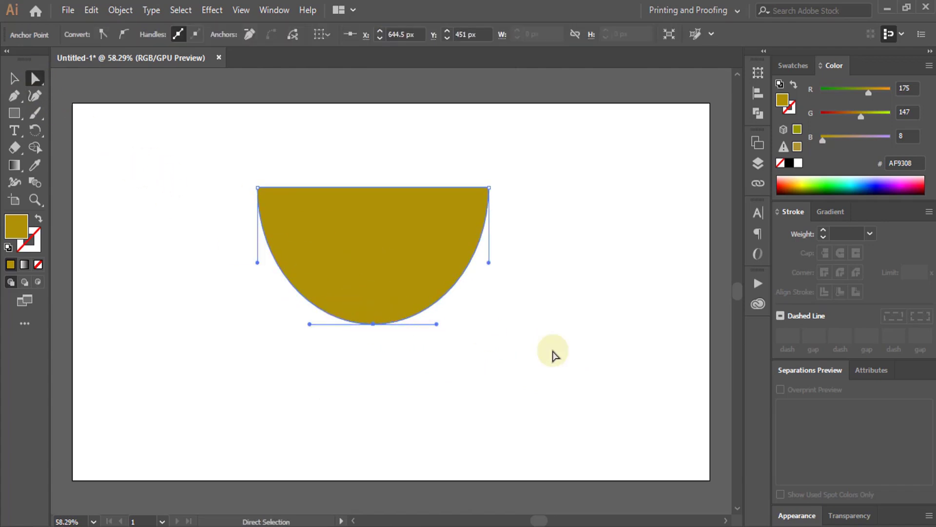
{"action": "left_click", "coordinate": [14, 95]}
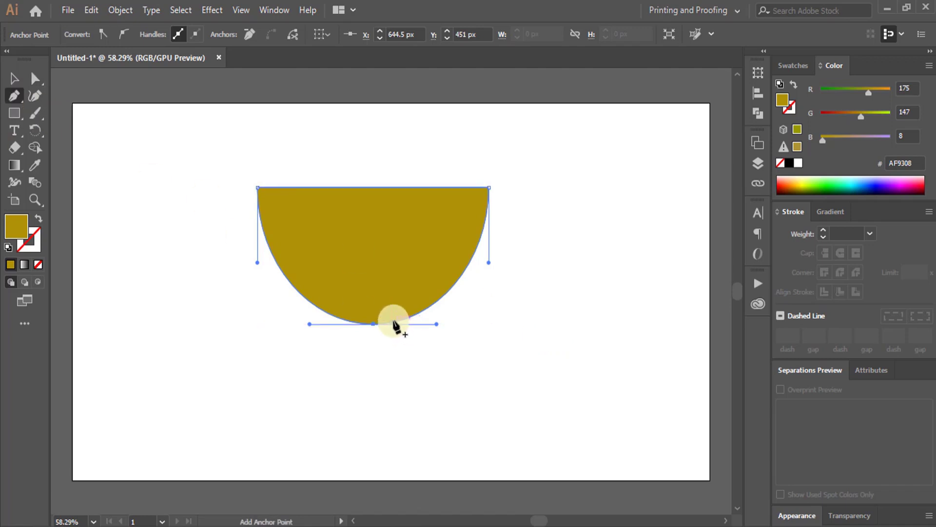
{"action": "left_click", "coordinate": [387, 323]}
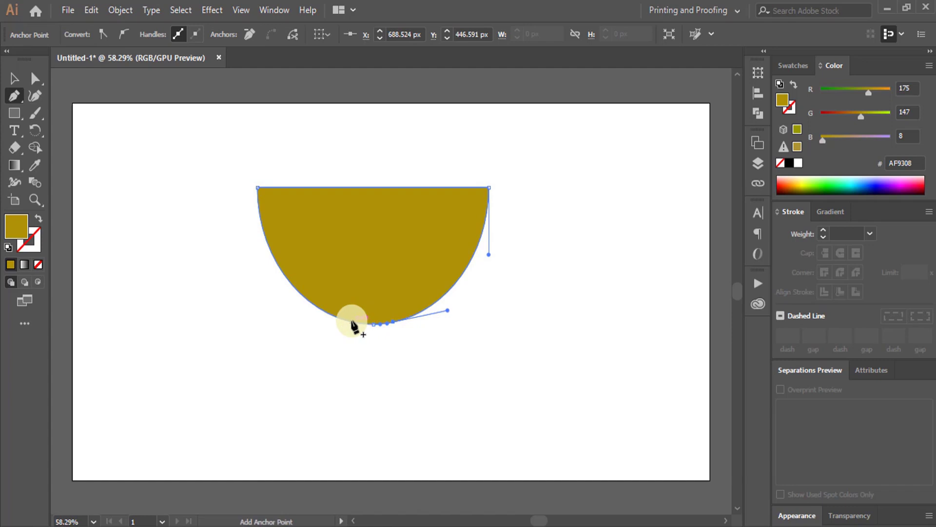
{"action": "left_click", "coordinate": [352, 323]}
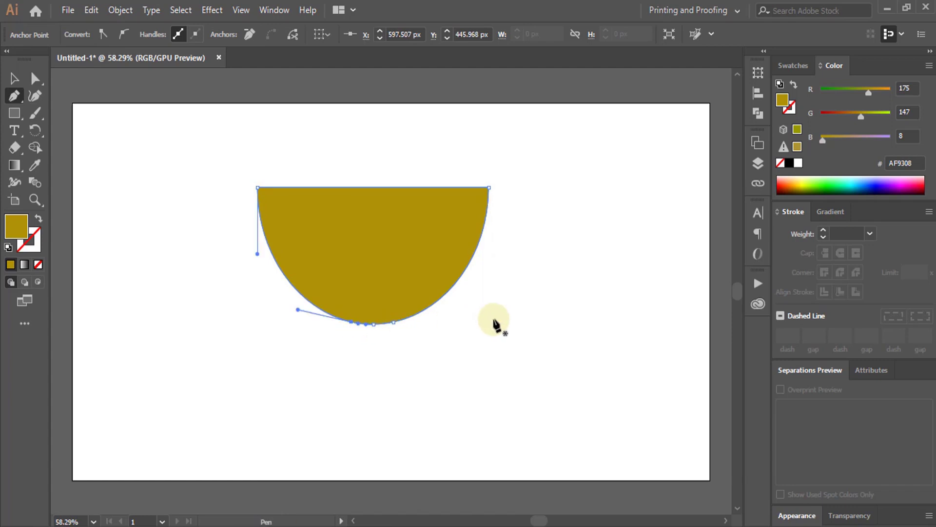
Delete the lowest central anchor point between the two added ones to flatten the bottom of the shape.
{"action": "key", "text": "ctrl+plus"}
{"action": "key", "text": "ctrl+plus"}
{"action": "key", "text": "ctrl+plus"}
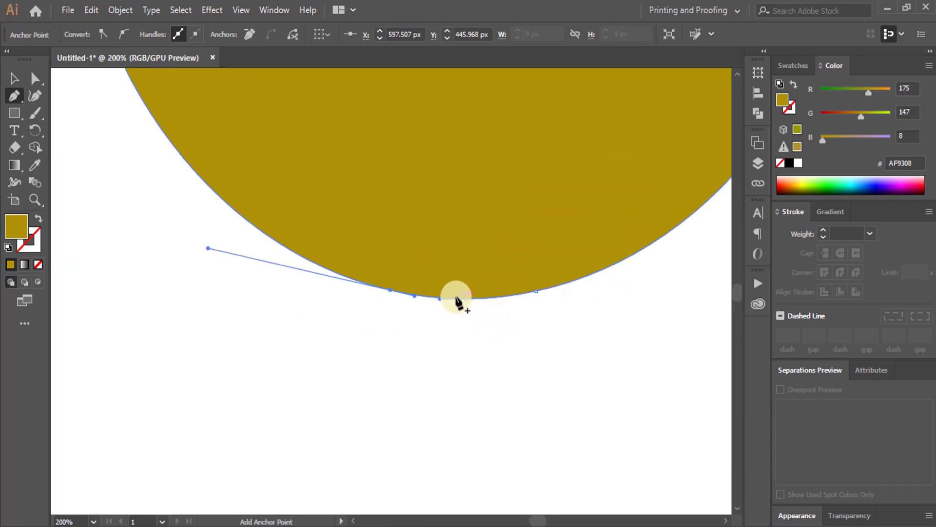
{"action": "left_click", "coordinate": [466, 299]}
{"action": "left_click", "coordinate": [580, 316]}
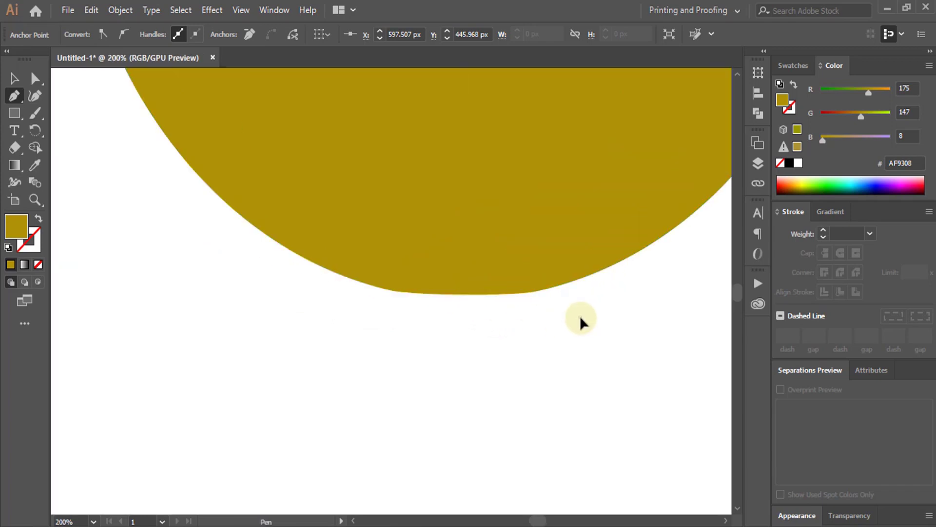
{"action": "key", "text": "Escape"}
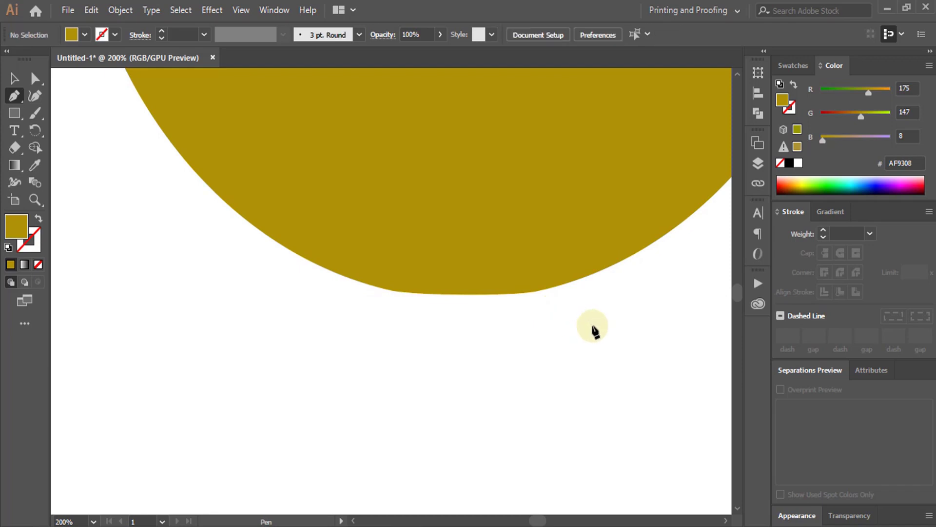
Raise the outer direction handles of the two bottom anchors symmetrically so the sides taper more steeply to the narrow base.
{"action": "left_click", "coordinate": [34, 78]}
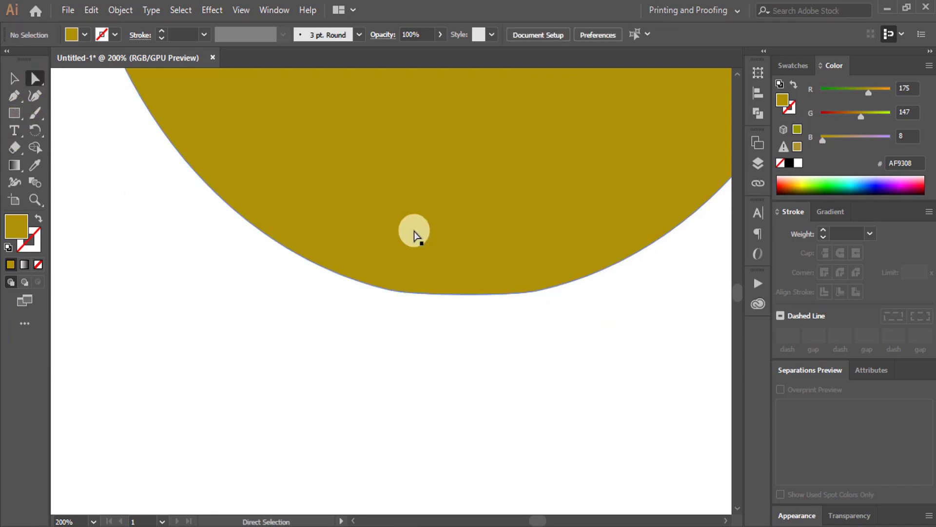
{"action": "left_click", "coordinate": [536, 293]}
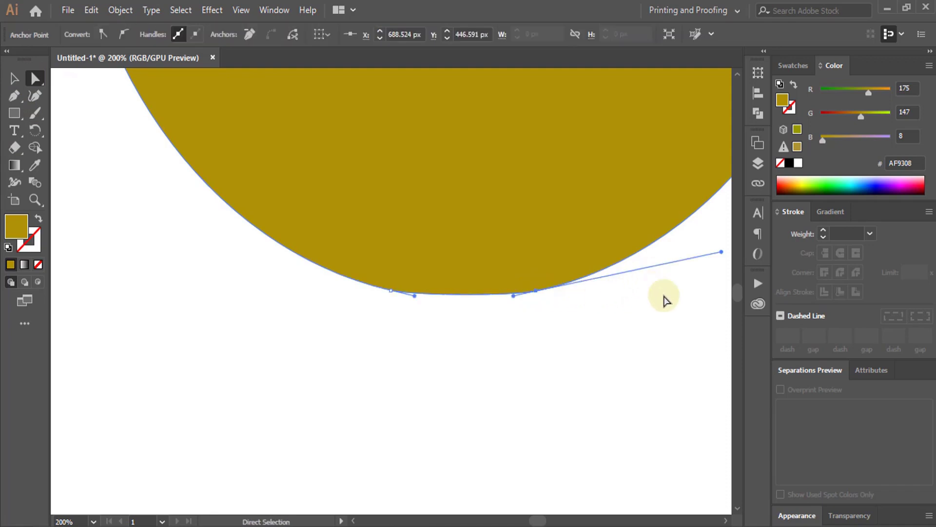
{"action": "scroll", "coordinate": [675, 316], "scroll_direction": "up", "scroll_amount": 1}
{"action": "scroll", "coordinate": [680, 330], "scroll_direction": "up", "scroll_amount": 1}
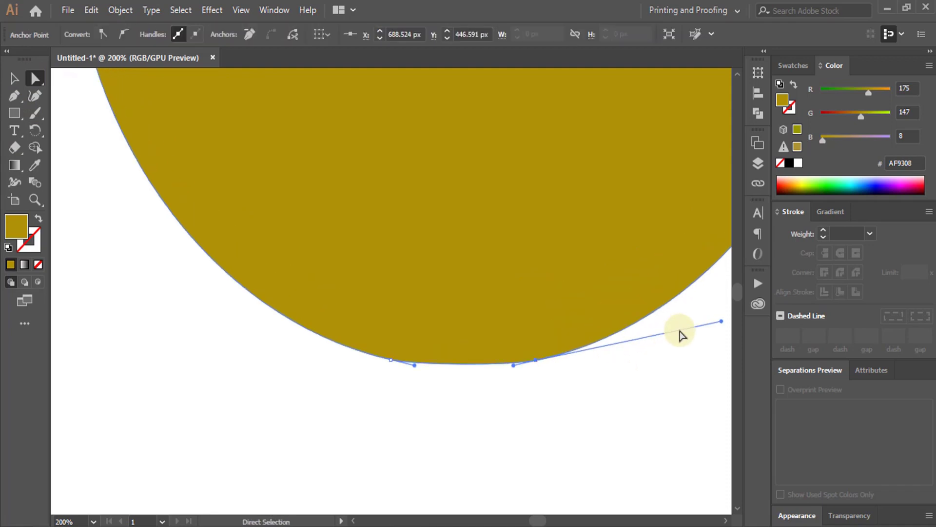
{"action": "key", "text": "ctrl+minus"}
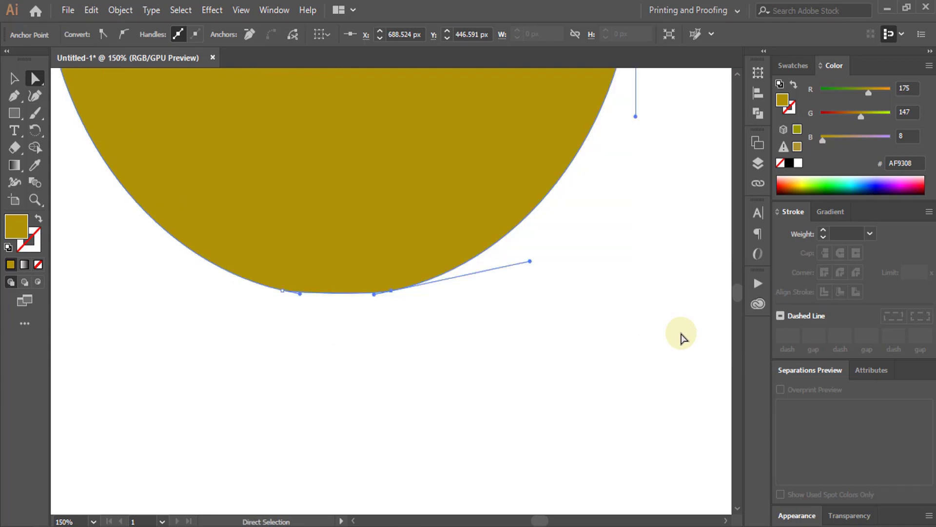
{"action": "left_click_drag", "start_coordinate": [530, 264], "coordinate": [523, 220]}
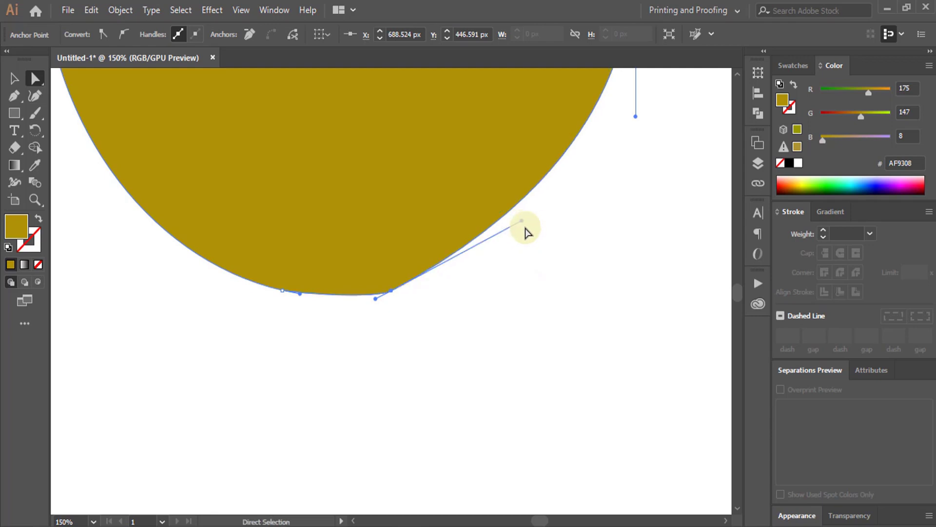
{"action": "left_click", "coordinate": [283, 291]}
{"action": "left_click_drag", "start_coordinate": [144, 259], "coordinate": [152, 218]}
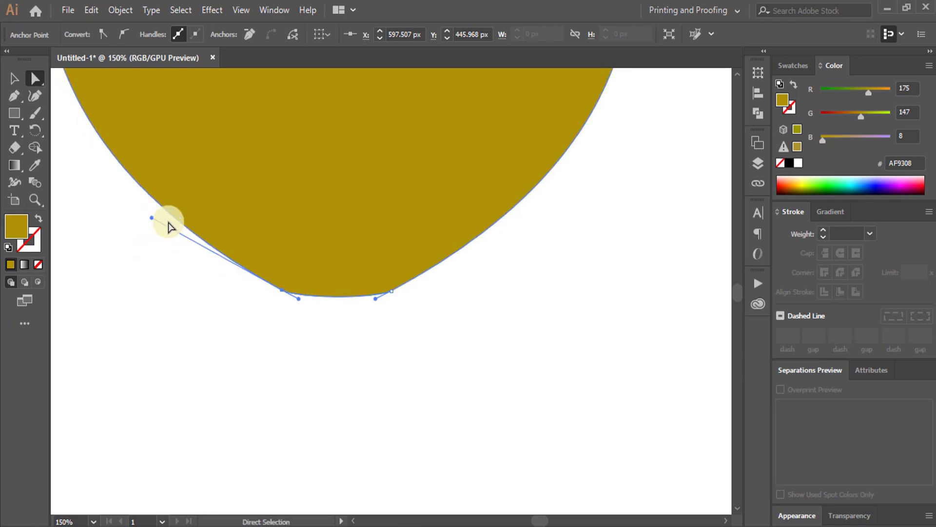
{"action": "left_click", "coordinate": [535, 282]}
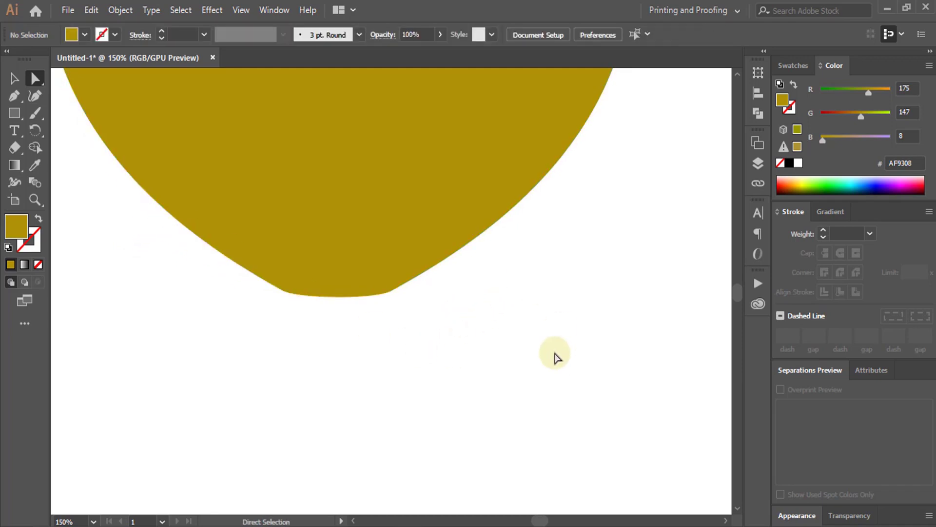
Draw a gold rectangle about 510 × 14 px along the bowl's flat upper edge as a rim, slightly overhanging both sides.
{"action": "scroll", "coordinate": [553, 355], "scroll_direction": "up", "scroll_amount": 5}
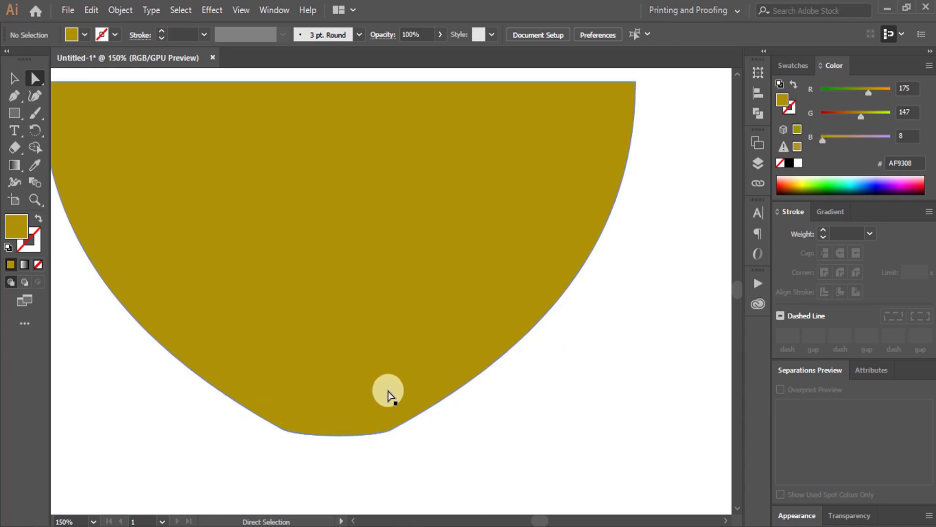
{"action": "scroll", "coordinate": [388, 394], "scroll_direction": "up", "scroll_amount": 3}
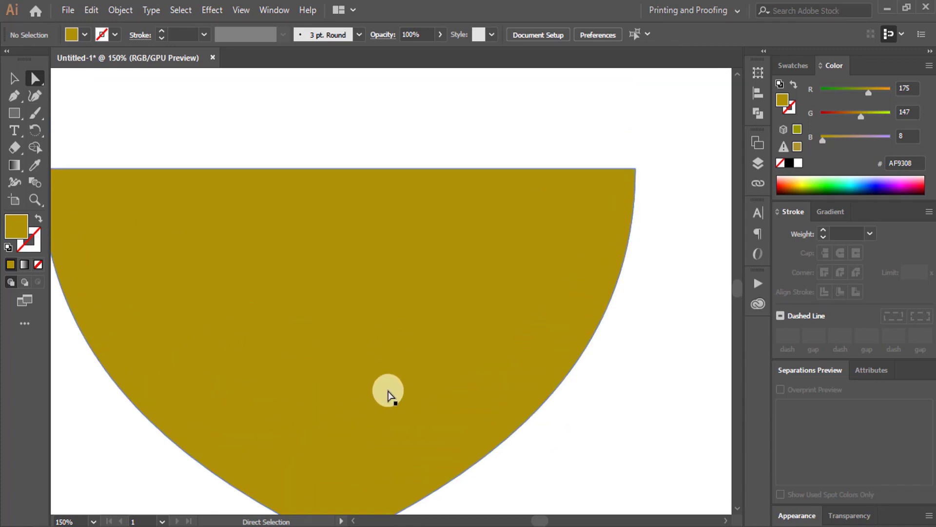
{"action": "key", "text": "ctrl+minus"}
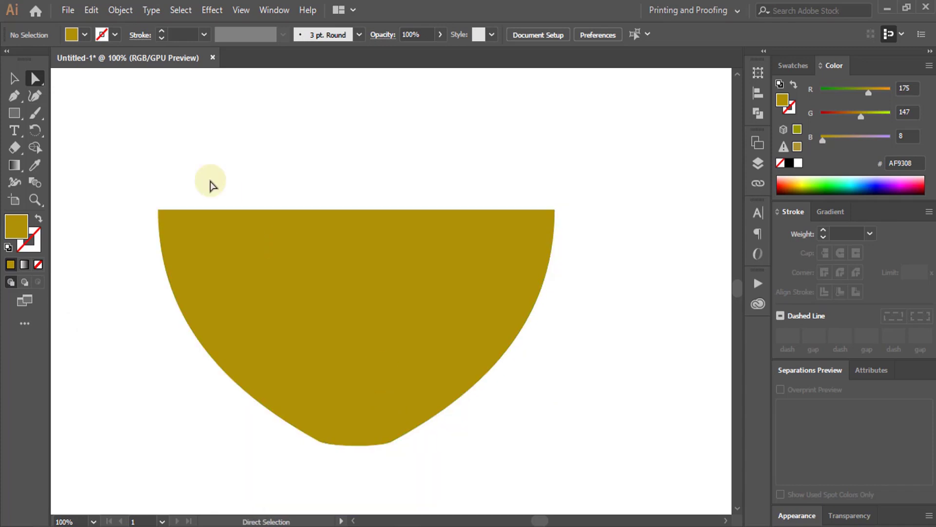
{"action": "left_click", "coordinate": [14, 111]}
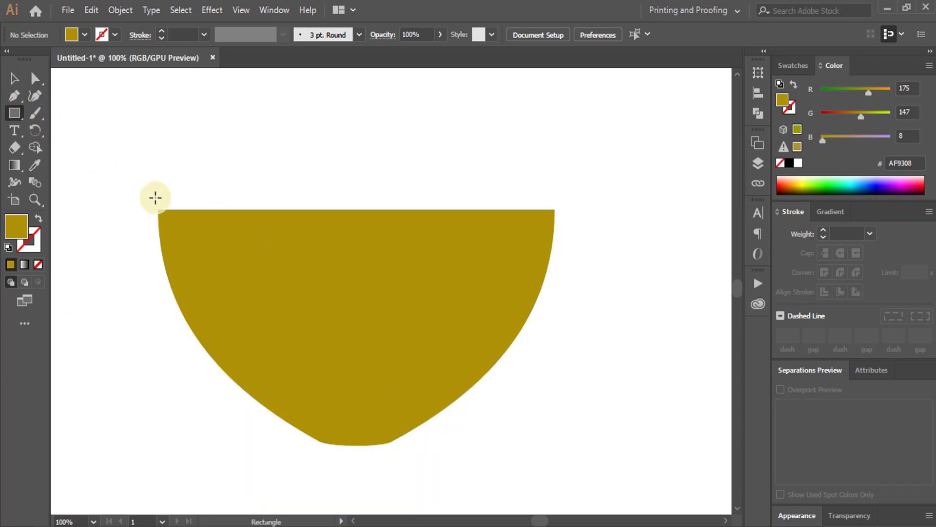
{"action": "left_click_drag", "start_coordinate": [155, 198], "coordinate": [563, 210]}
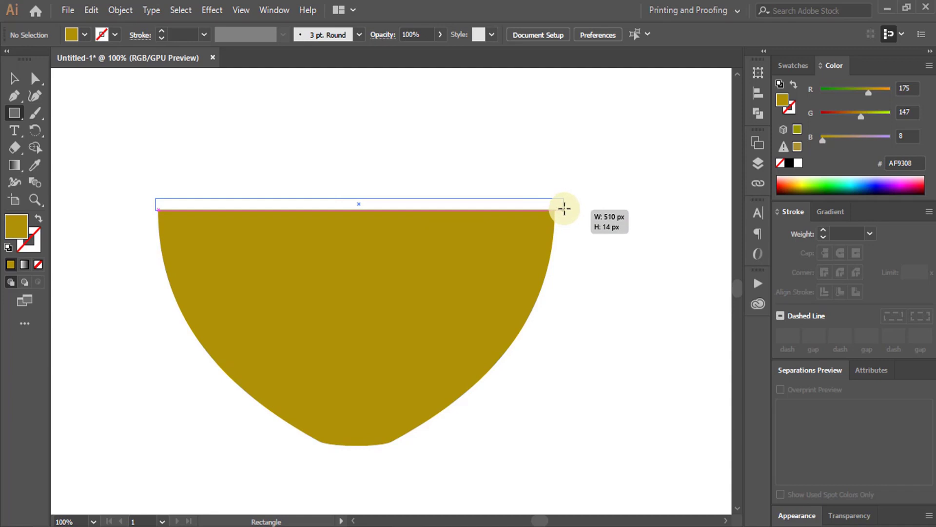
{"action": "left_click_drag", "start_coordinate": [565, 209], "coordinate": [564, 209]}
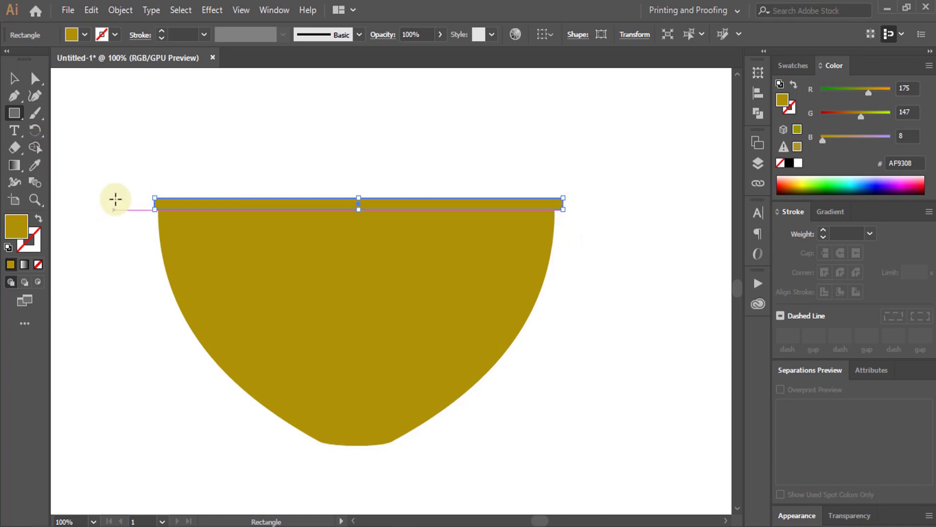
Align the rim rectangle and the bowl on their horizontal centres, leaving both deselected.
{"action": "left_click", "coordinate": [13, 78]}
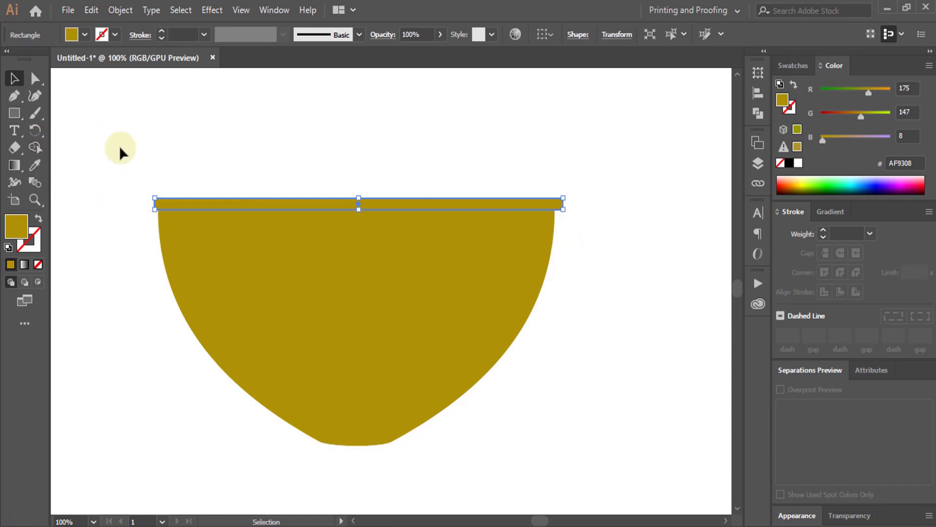
{"action": "left_click", "coordinate": [449, 311]}
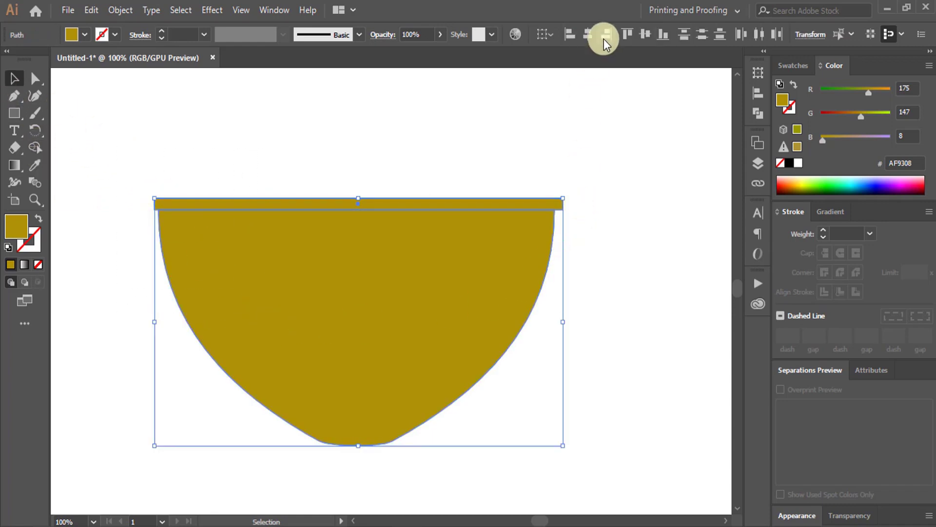
{"action": "left_click", "coordinate": [587, 30]}
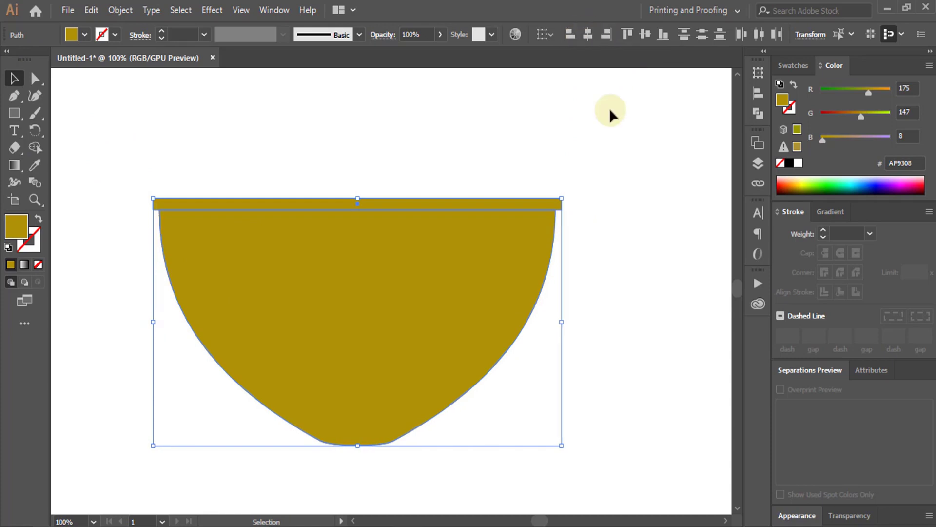
{"action": "left_click", "coordinate": [614, 209]}
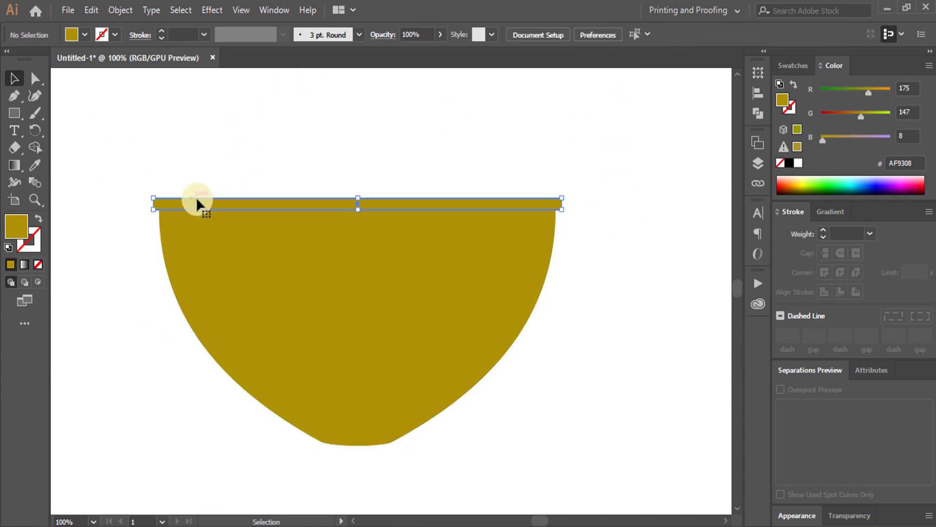
Round all corners of the rim rectangle to 7 px so its ends are fully semicircular, leaving it deselected.
{"action": "left_click", "coordinate": [239, 201]}
{"action": "left_click", "coordinate": [36, 79]}
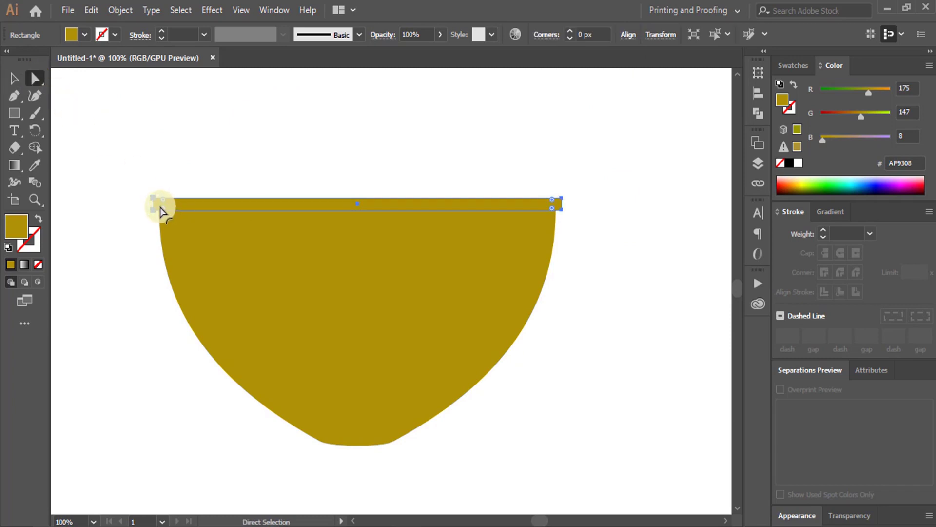
{"action": "key", "text": "ctrl+plus"}
{"action": "key", "text": "ctrl+plus"}
{"action": "key", "text": "ctrl+plus"}
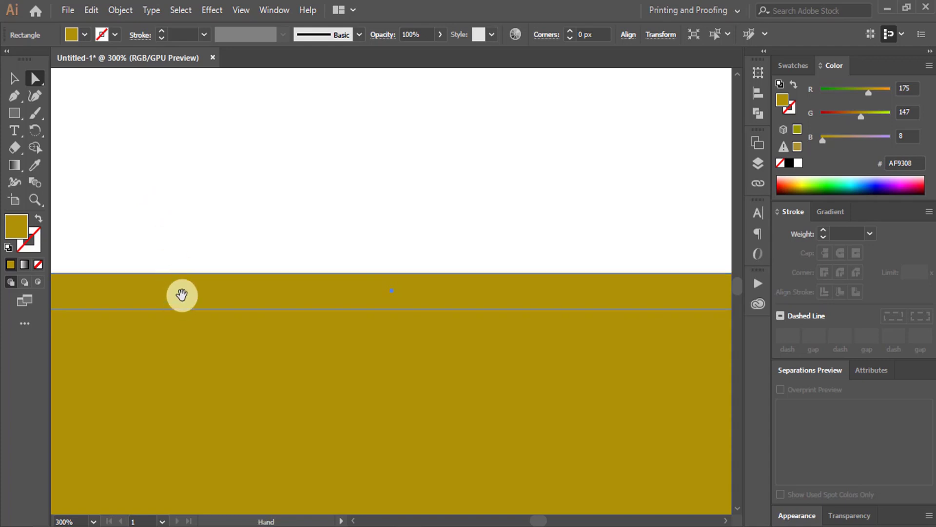
{"action": "left_click_drag", "start_coordinate": [411, 208], "coordinate": [482, 198]}
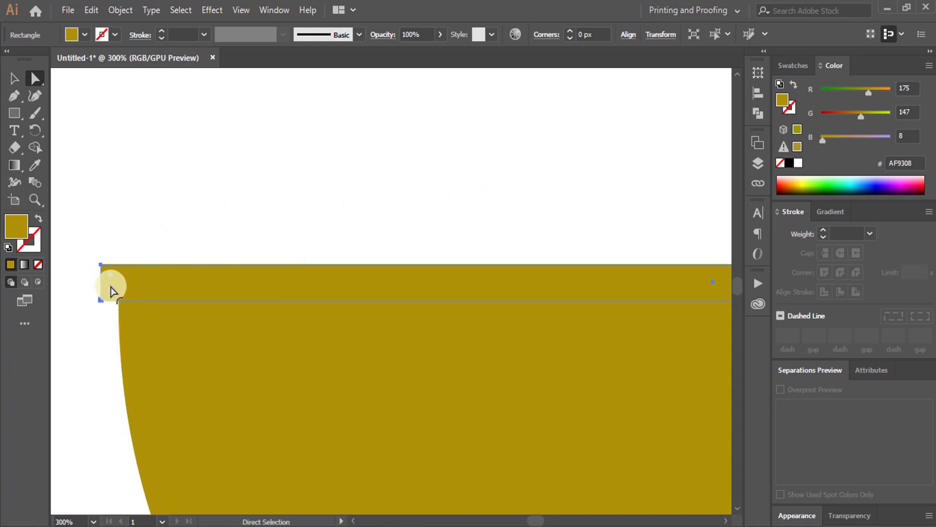
{"action": "left_click_drag", "start_coordinate": [110, 288], "coordinate": [130, 286]}
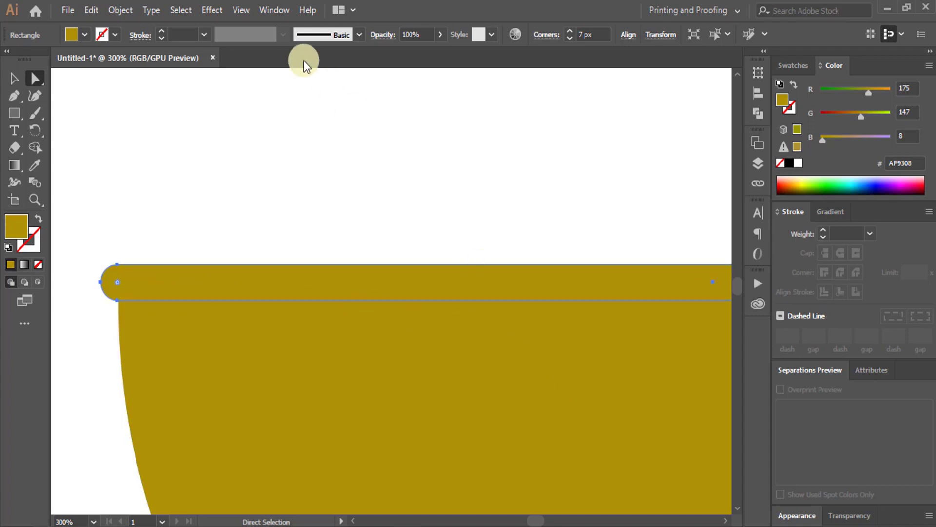
{"action": "left_click_drag", "start_coordinate": [476, 163], "coordinate": [141, 122]}
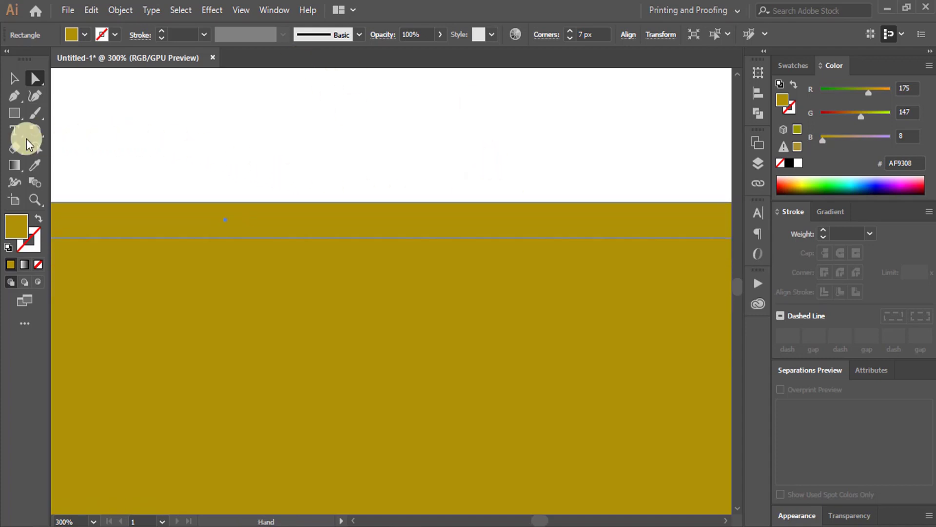
{"action": "key", "text": "ctrl+a"}
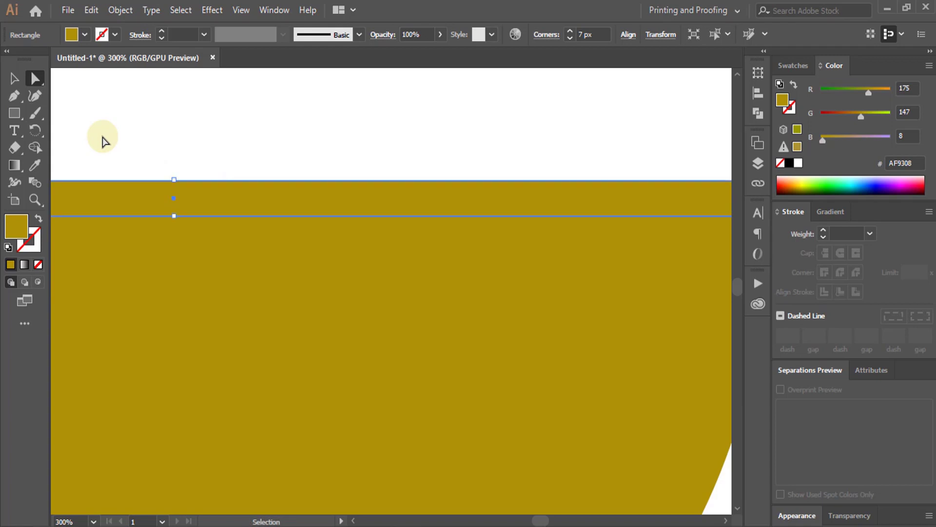
{"action": "key", "text": "ctrl+minus"}
{"action": "key", "text": "ctrl+minus"}
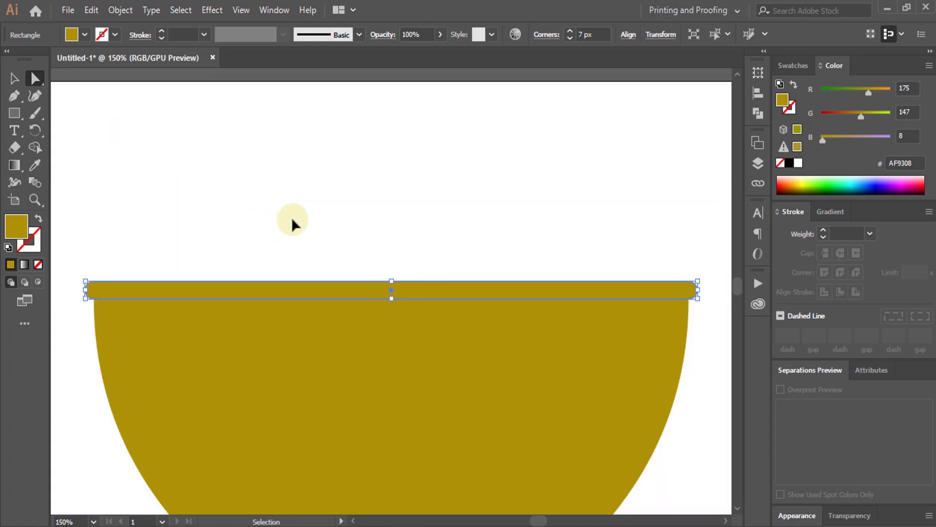
{"action": "left_click", "coordinate": [397, 195]}
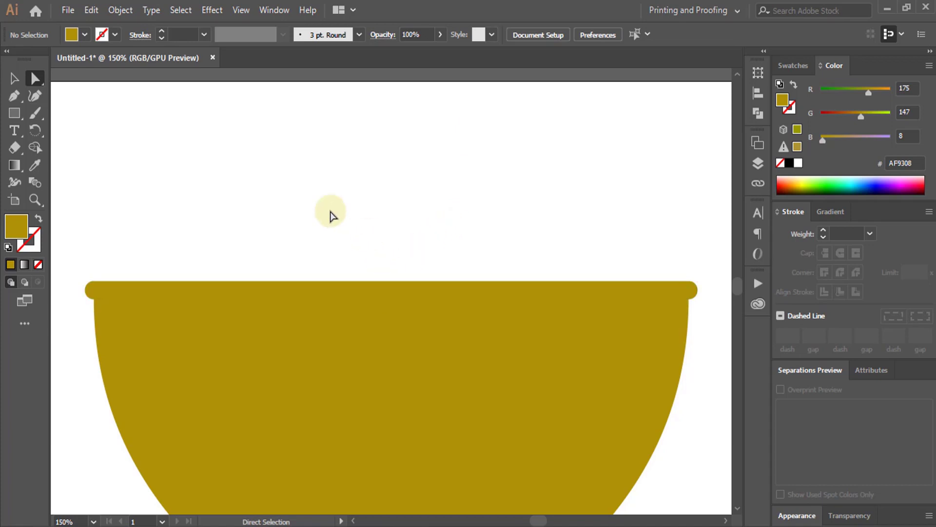
Draw a very thin horizontal rectangle just above the rim, slightly wider than it, and fill it with black (000000).
{"action": "left_click", "coordinate": [15, 114]}
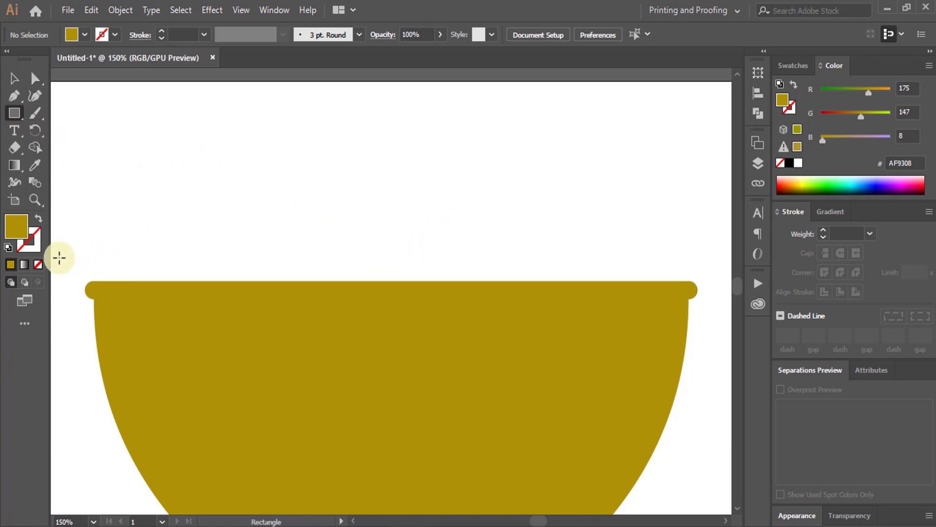
{"action": "left_click_drag", "start_coordinate": [59, 258], "coordinate": [709, 263]}
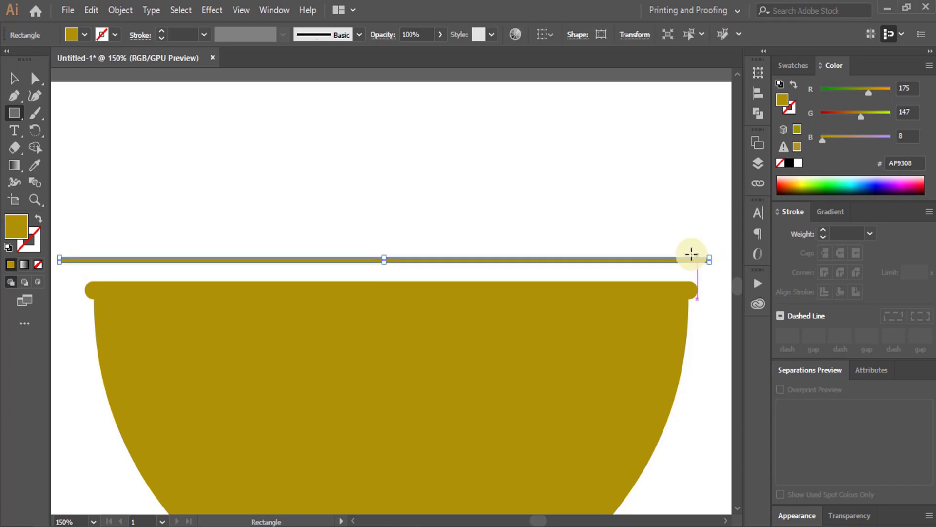
{"action": "double_click", "coordinate": [19, 227]}
{"action": "left_click_drag", "start_coordinate": [94, 283], "coordinate": [77, 313]}
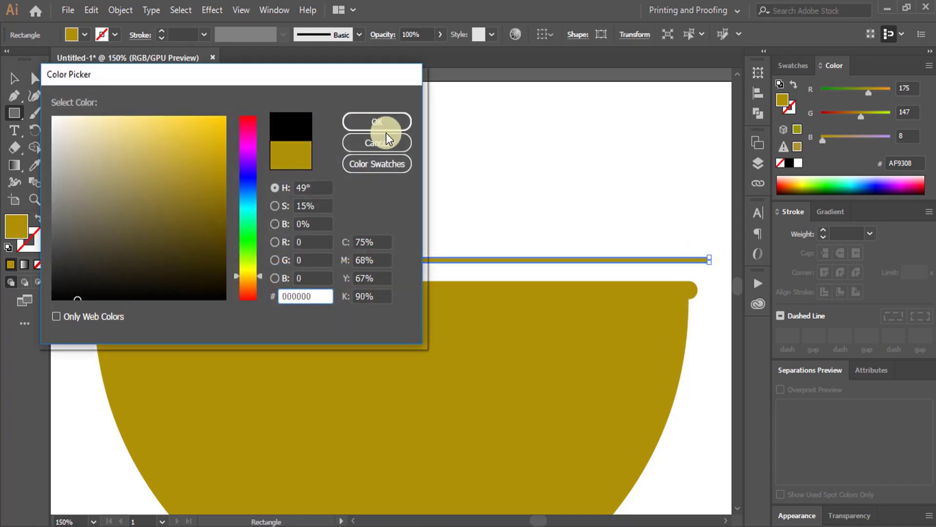
{"action": "left_click", "coordinate": [376, 121]}
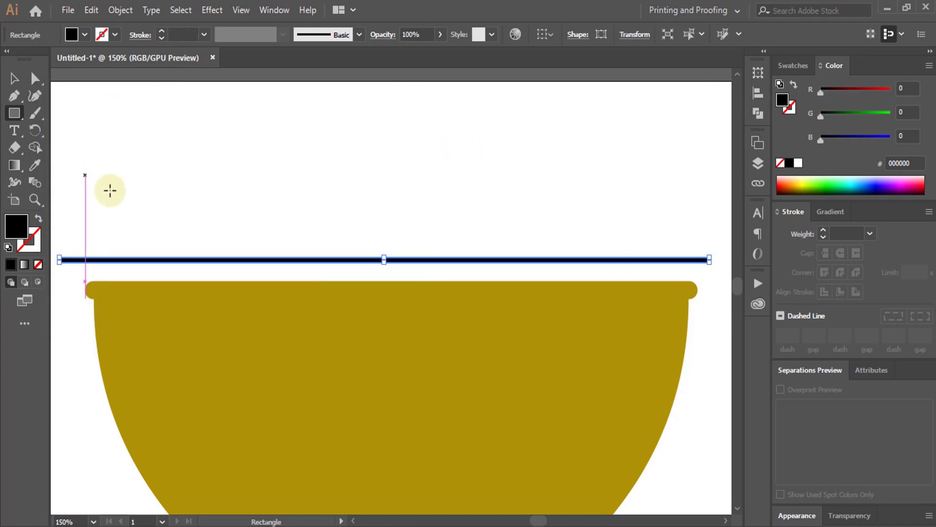
Move the black strip directly beneath the rim, centred on the bowl, and reduce its opacity to 39%.
{"action": "left_click", "coordinate": [14, 78]}
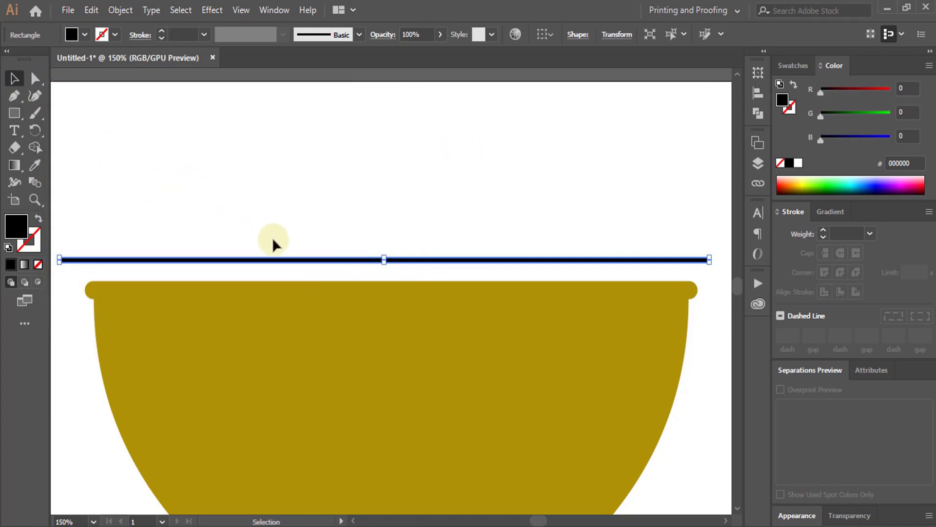
{"action": "left_click_drag", "start_coordinate": [315, 258], "coordinate": [320, 301]}
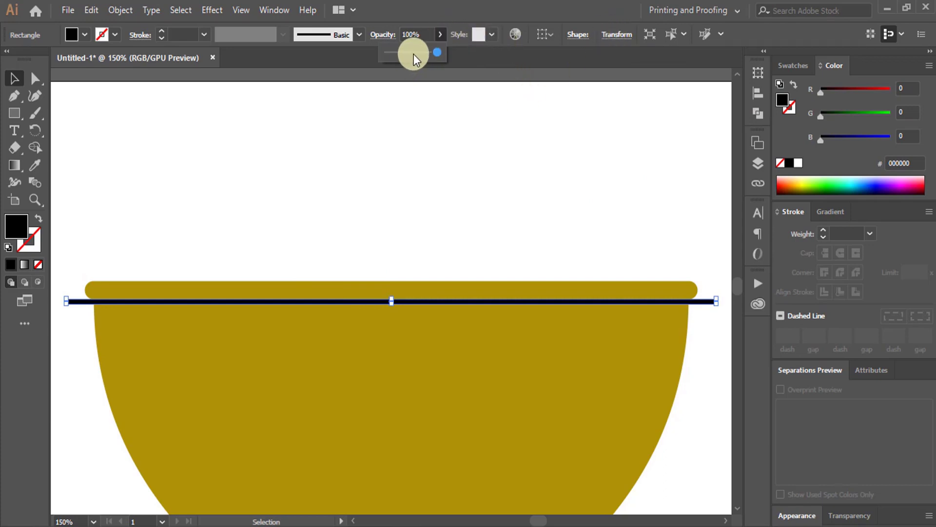
{"action": "left_click", "coordinate": [409, 52]}
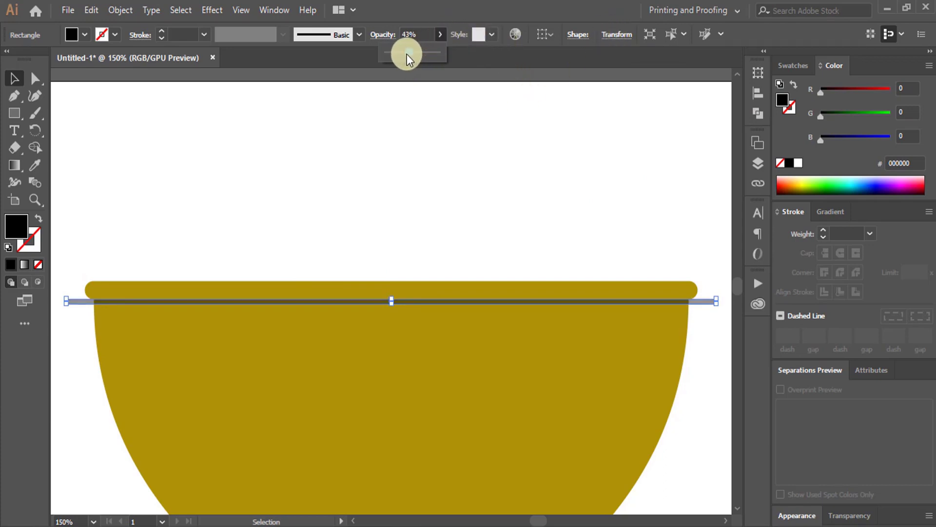
{"action": "left_click", "coordinate": [403, 53]}
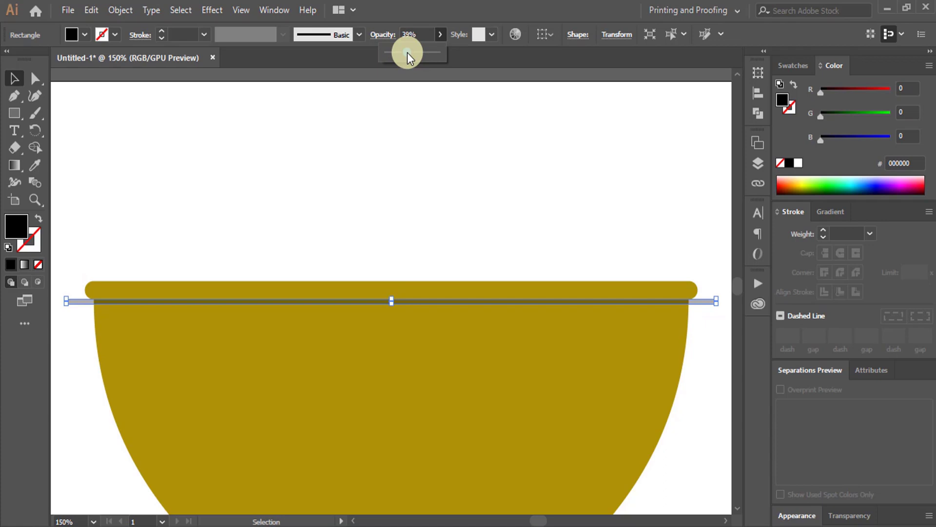
{"action": "left_click", "coordinate": [461, 341]}
{"action": "left_click", "coordinate": [503, 174]}
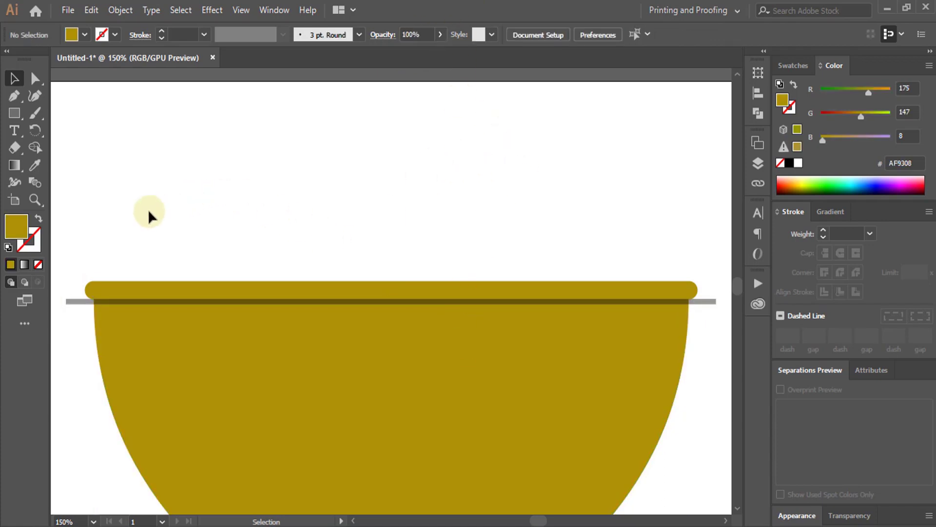
Trim off both ends of the shadow strip that protrude beyond the bowl's sides using Shape Builder, leaving everything deselected.
{"action": "left_click_drag", "start_coordinate": [148, 209], "coordinate": [663, 482]}
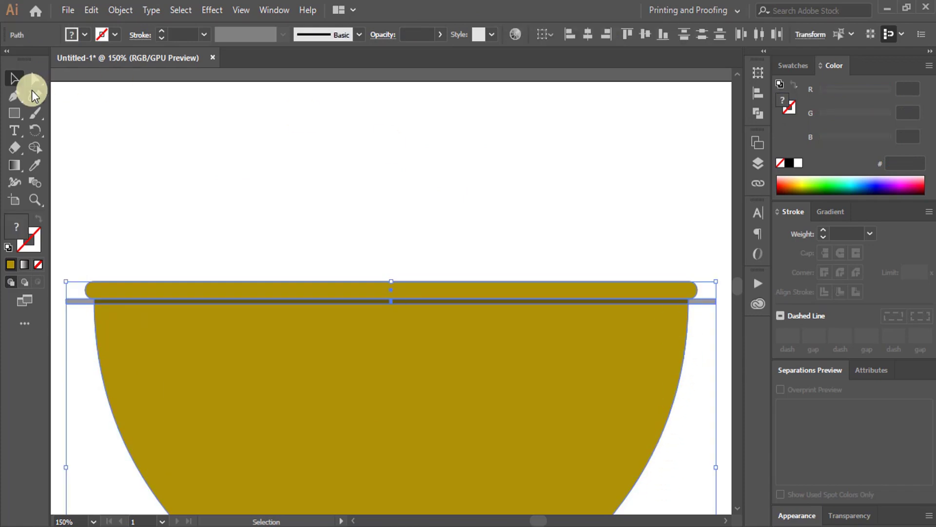
{"action": "left_click", "coordinate": [36, 148]}
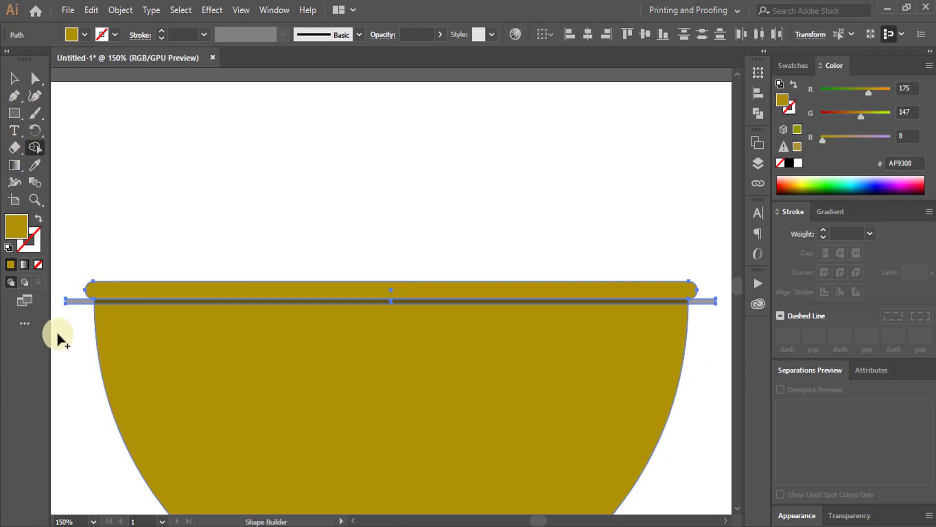
{"action": "left_click", "coordinate": [77, 298], "text": "alt"}
{"action": "left_click", "coordinate": [780, 369]}
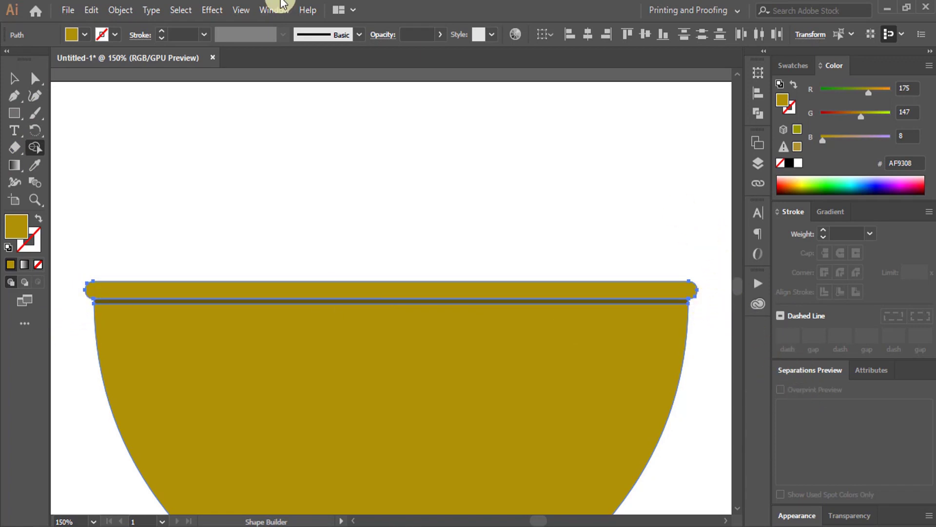
{"action": "left_click", "coordinate": [13, 79]}
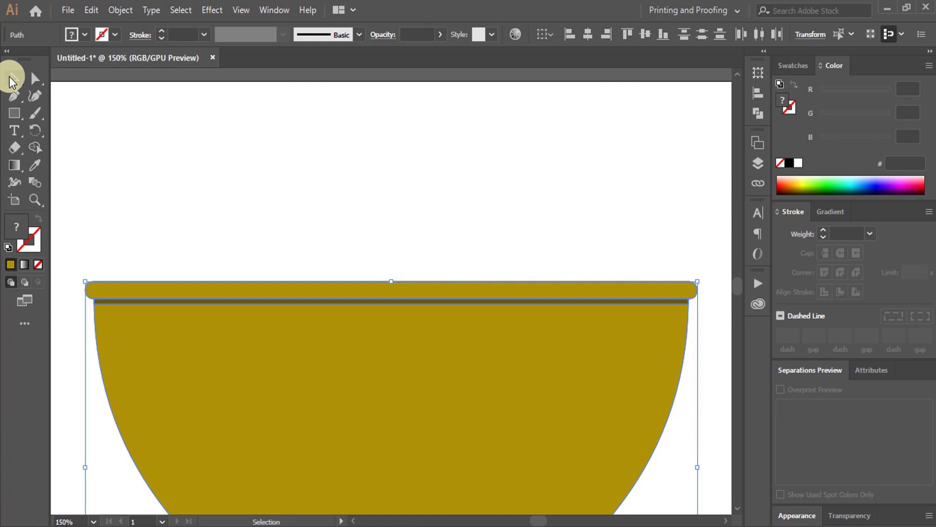
{"action": "left_click", "coordinate": [259, 209]}
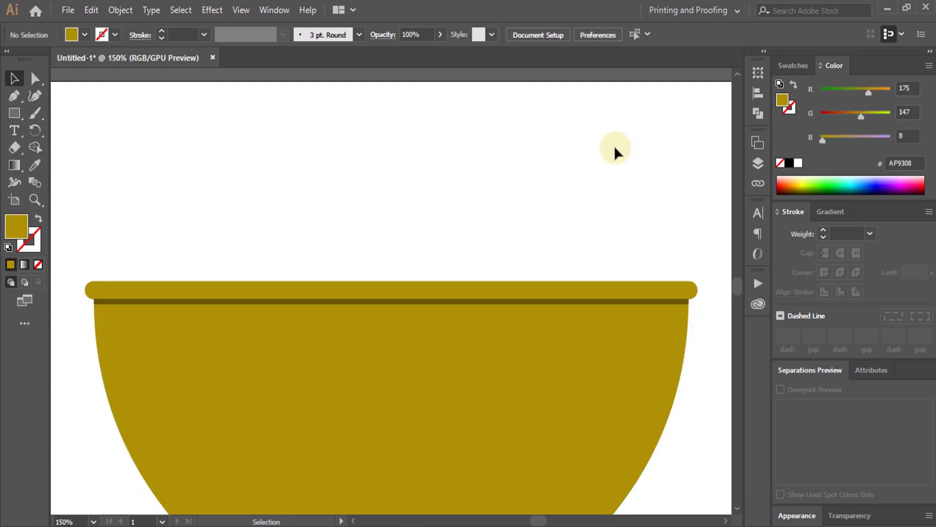
Group the bowl body, rim and shadow strip, and move the group slightly lower on the artboard, leaving it deselected.
{"action": "key", "text": "ctrl+minus"}
{"action": "key", "text": "ctrl+minus"}
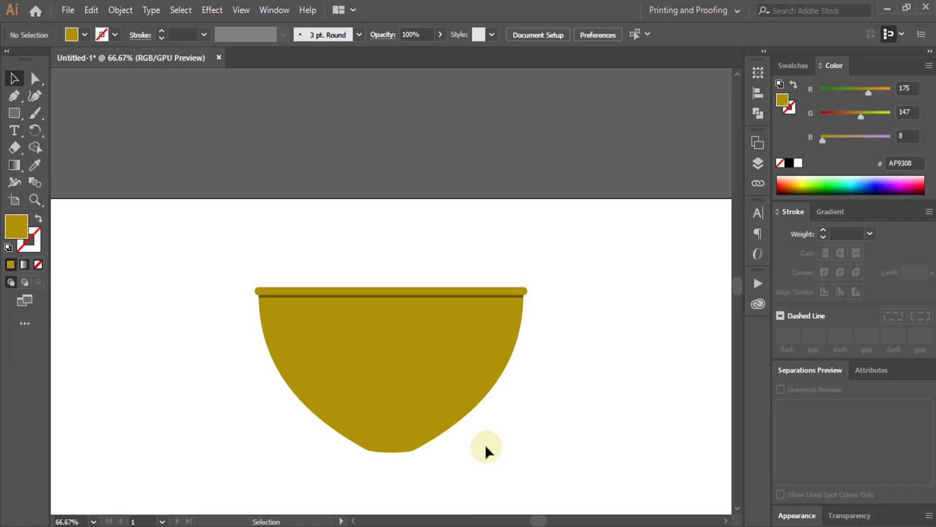
{"action": "key", "text": "ctrl+minus"}
{"action": "scroll", "coordinate": [455, 362], "scroll_direction": "down", "scroll_amount": 3}
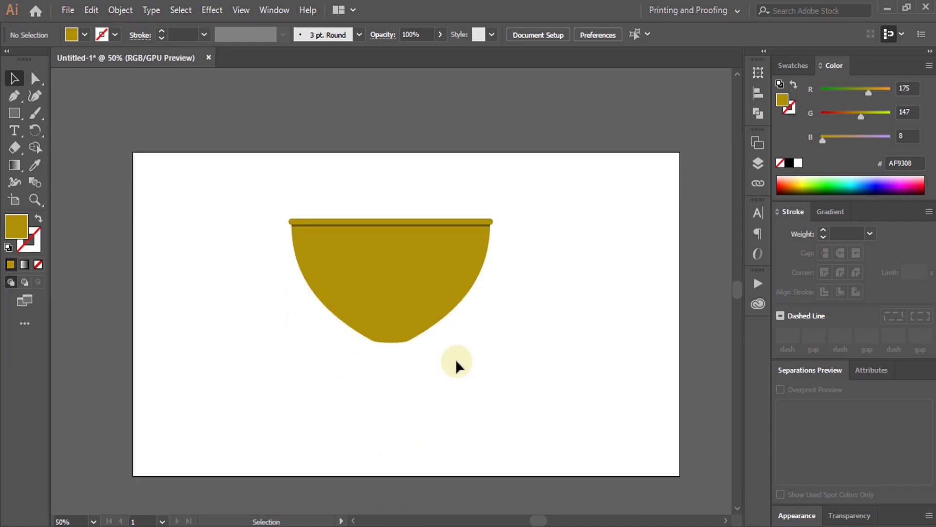
{"action": "scroll", "coordinate": [455, 359], "scroll_direction": "up", "scroll_amount": 2}
{"action": "left_click_drag", "start_coordinate": [270, 235], "coordinate": [432, 376]}
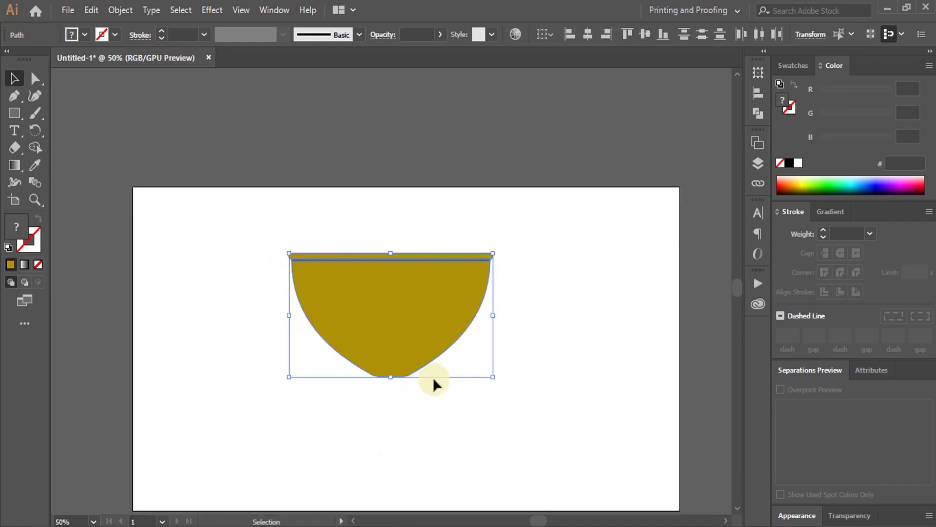
{"action": "right_click", "coordinate": [390, 315]}
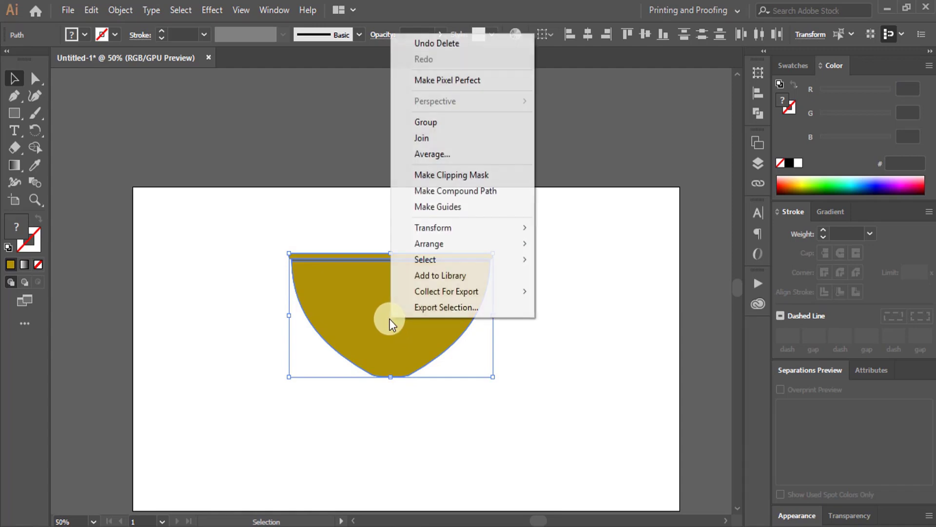
{"action": "left_click", "coordinate": [426, 138]}
{"action": "left_click_drag", "start_coordinate": [390, 315], "coordinate": [393, 348]}
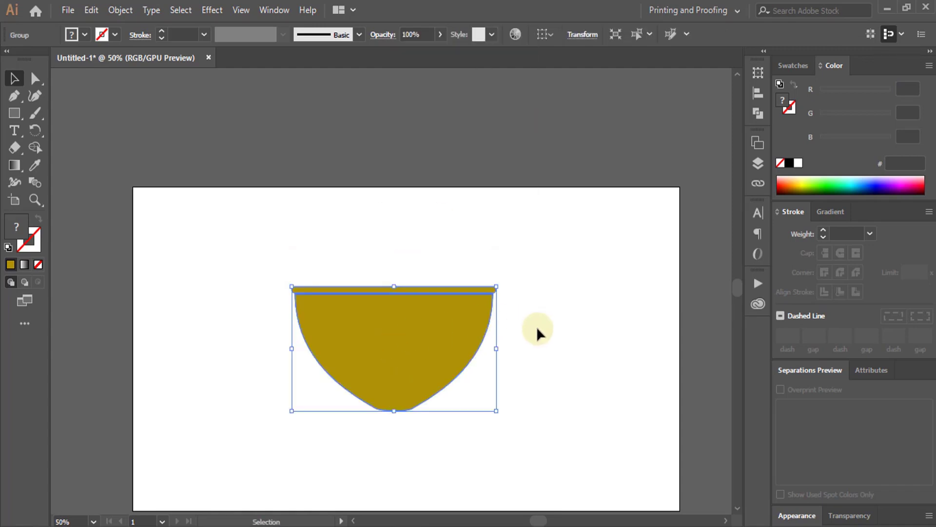
{"action": "left_click", "coordinate": [536, 327]}
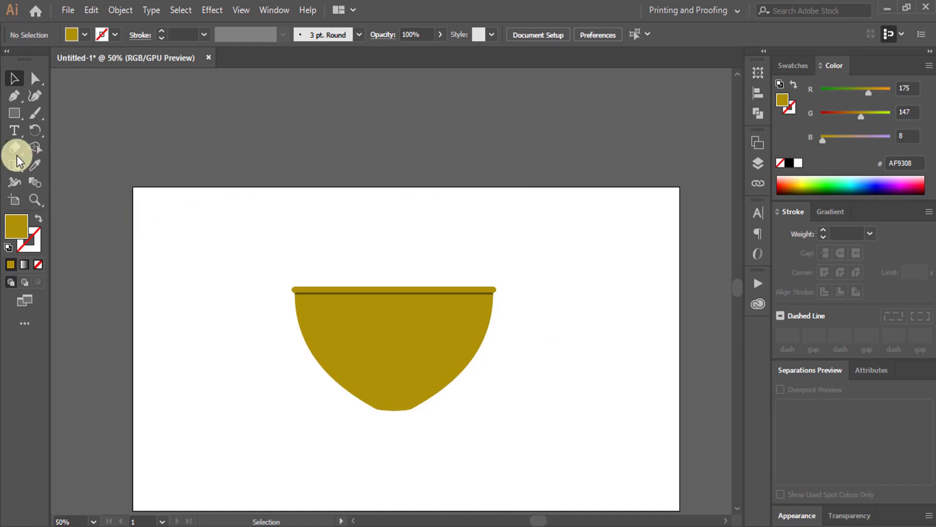
Draw a rectangle from the bowl's vertical centre line that covers its entire right half, and fill it with black (000000).
{"action": "left_click", "coordinate": [12, 112]}
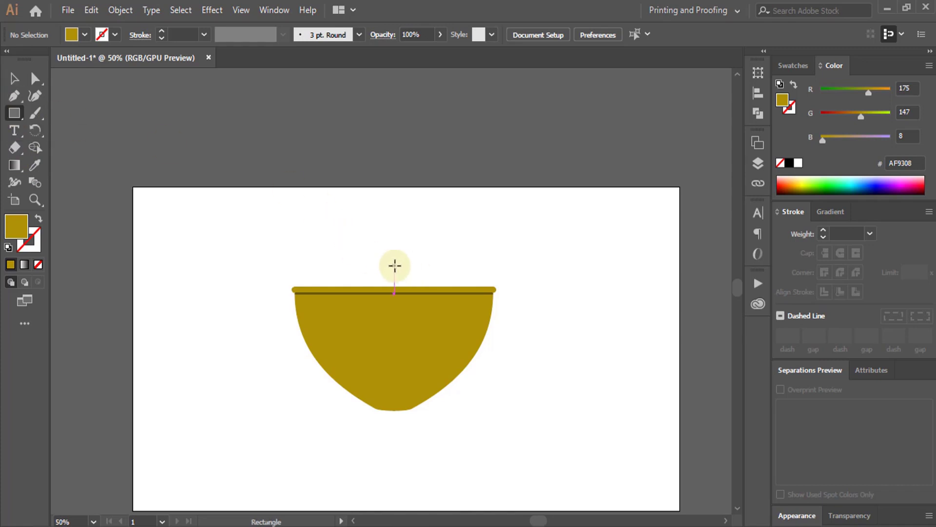
{"action": "left_click_drag", "start_coordinate": [394, 266], "coordinate": [548, 427]}
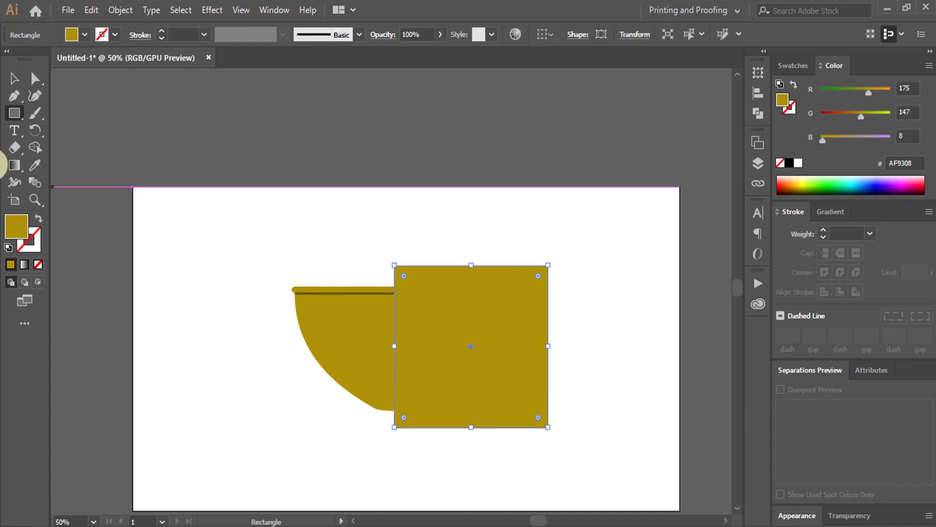
{"action": "double_click", "coordinate": [16, 238]}
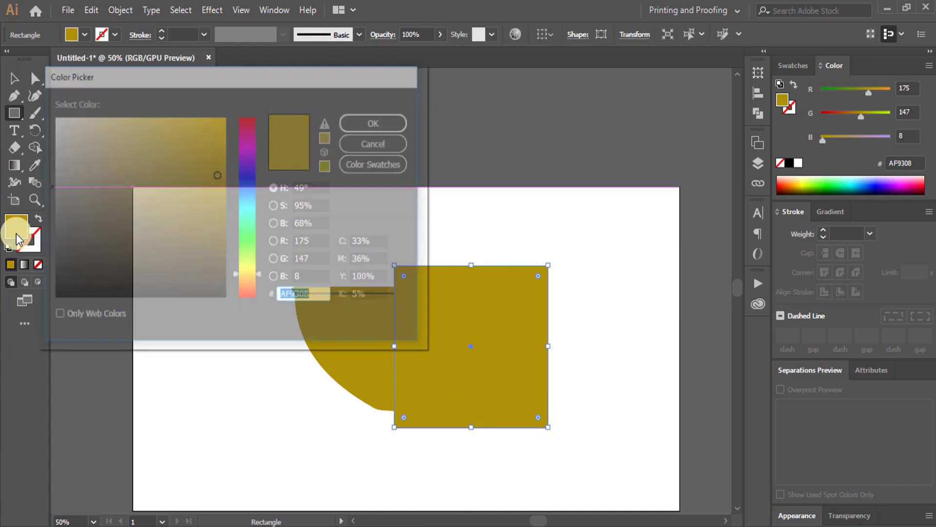
{"action": "left_click_drag", "start_coordinate": [202, 236], "coordinate": [60, 306]}
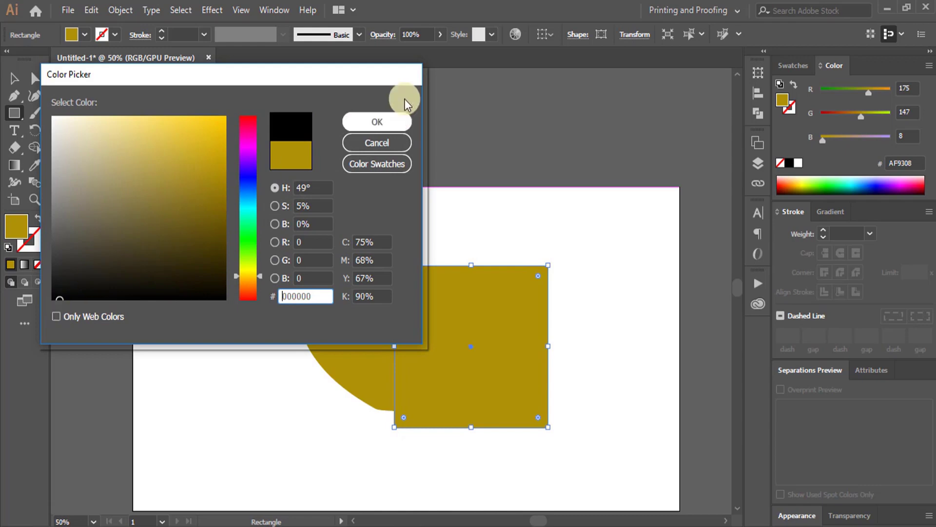
{"action": "left_click", "coordinate": [378, 121]}
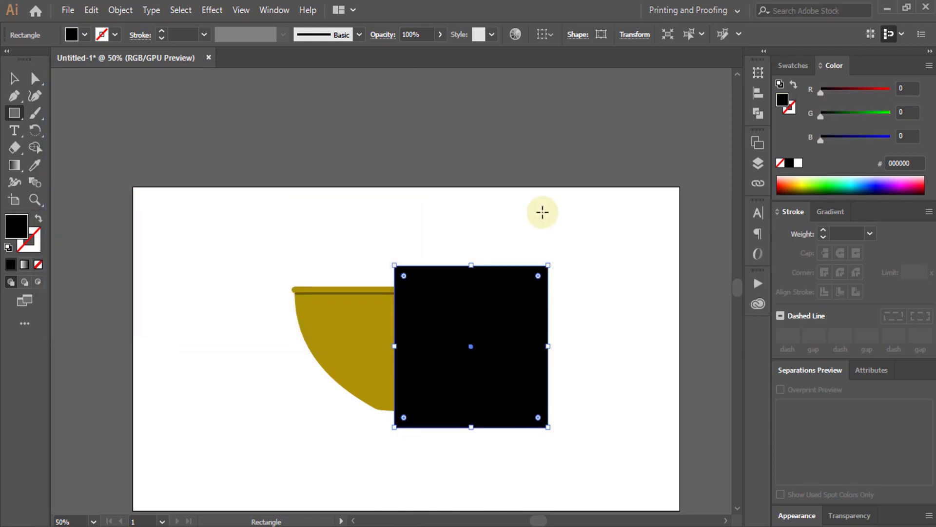
Reduce the black rectangle's opacity to 10% and leave it deselected.
{"action": "left_click", "coordinate": [414, 33]}
{"action": "key", "text": "BackSpace"}
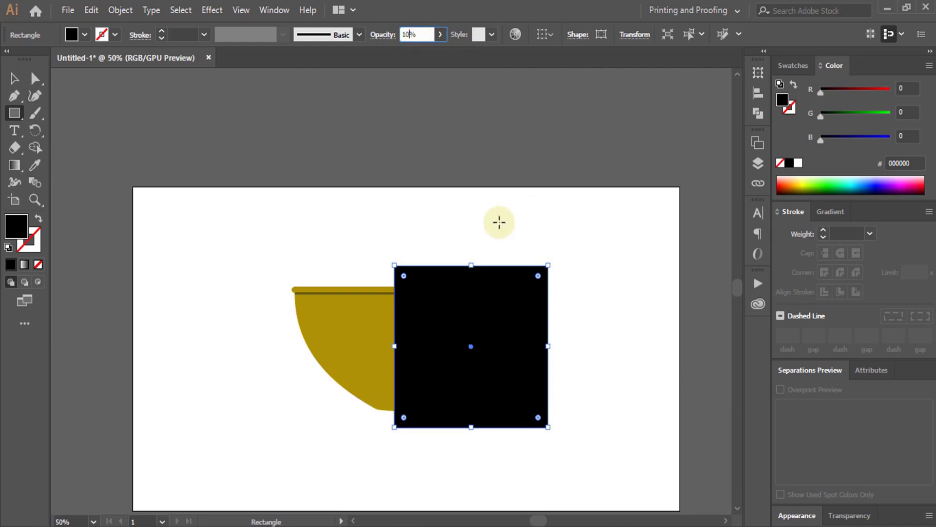
{"action": "left_click", "coordinate": [14, 80]}
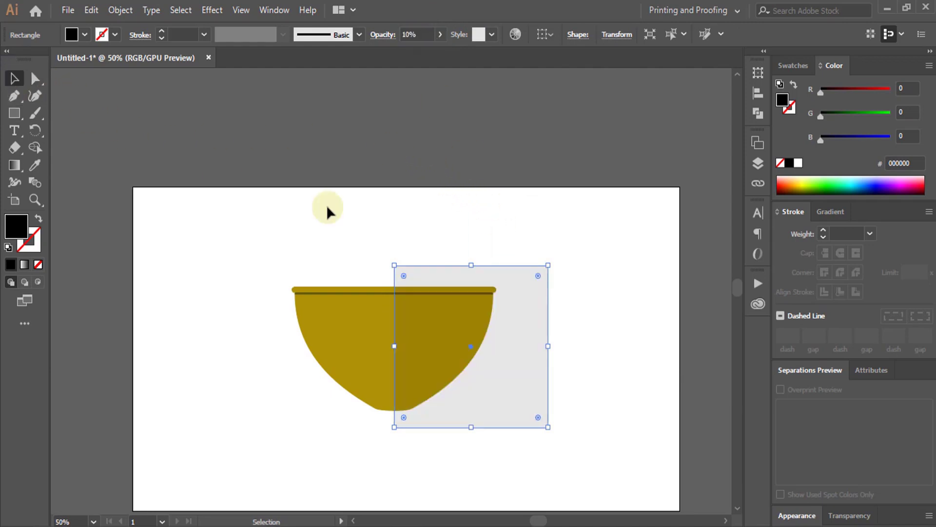
{"action": "left_click", "coordinate": [474, 103]}
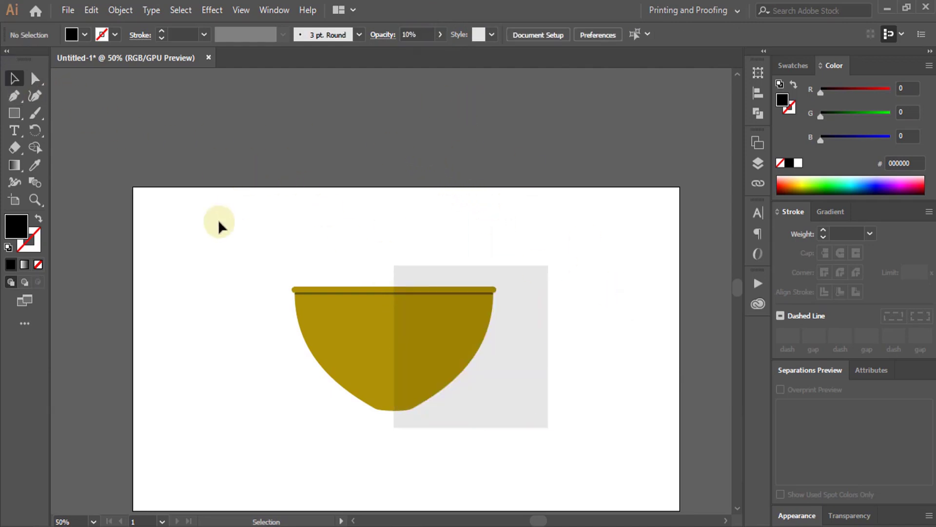
Trim away the part of the transparent rectangle outside the bowl using Shape Builder, leaving everything deselected.
{"action": "left_click_drag", "start_coordinate": [220, 222], "coordinate": [570, 411]}
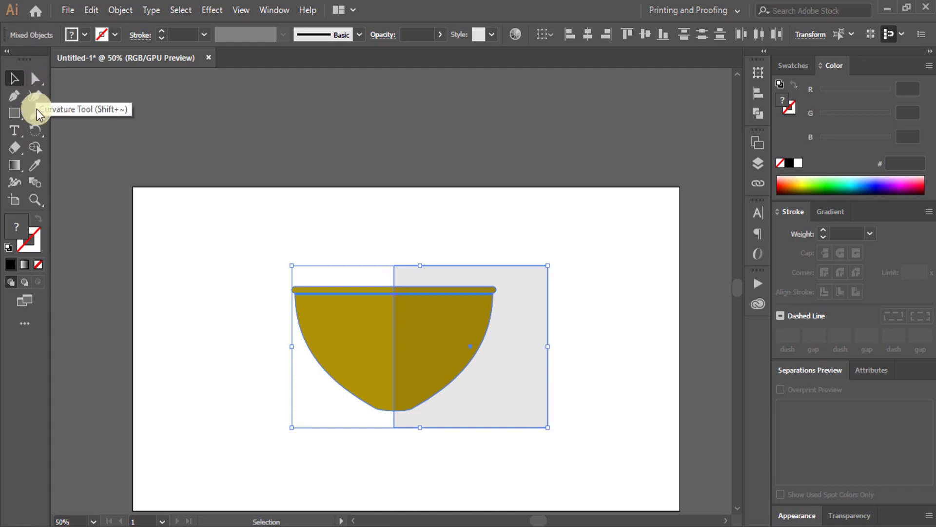
{"action": "left_click", "coordinate": [36, 147]}
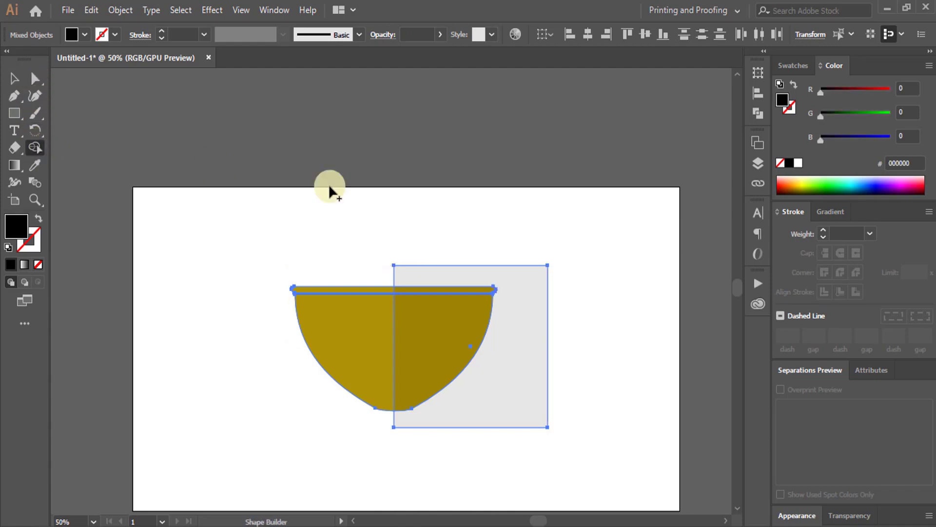
{"action": "left_click", "coordinate": [505, 301], "text": "alt"}
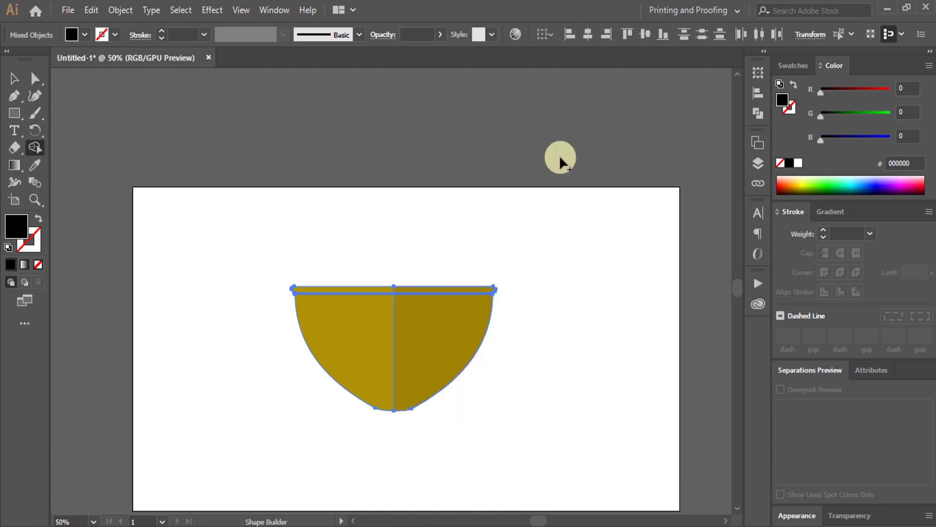
{"action": "left_click", "coordinate": [13, 77]}
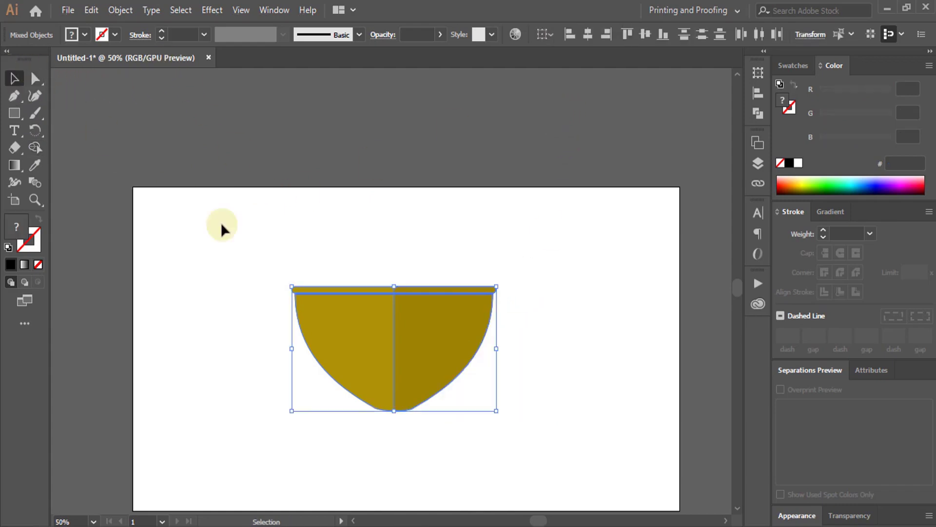
{"action": "left_click", "coordinate": [586, 361]}
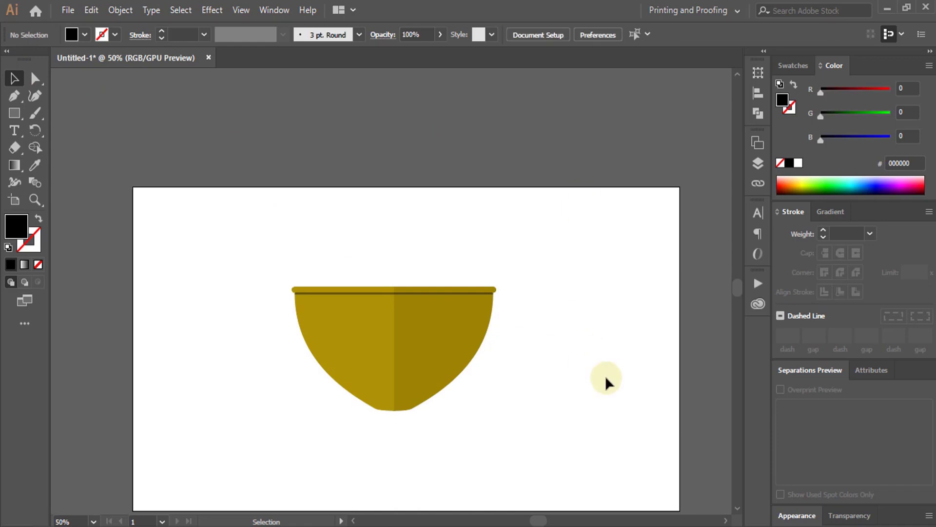
Group the bowl with its right-half shading and move the group slightly down on the artboard, leaving it deselected.
{"action": "scroll", "coordinate": [582, 355], "scroll_direction": "up", "scroll_amount": 1}
{"action": "scroll", "coordinate": [577, 348], "scroll_direction": "down", "scroll_amount": 3}
{"action": "scroll", "coordinate": [540, 305], "scroll_direction": "down", "scroll_amount": 1}
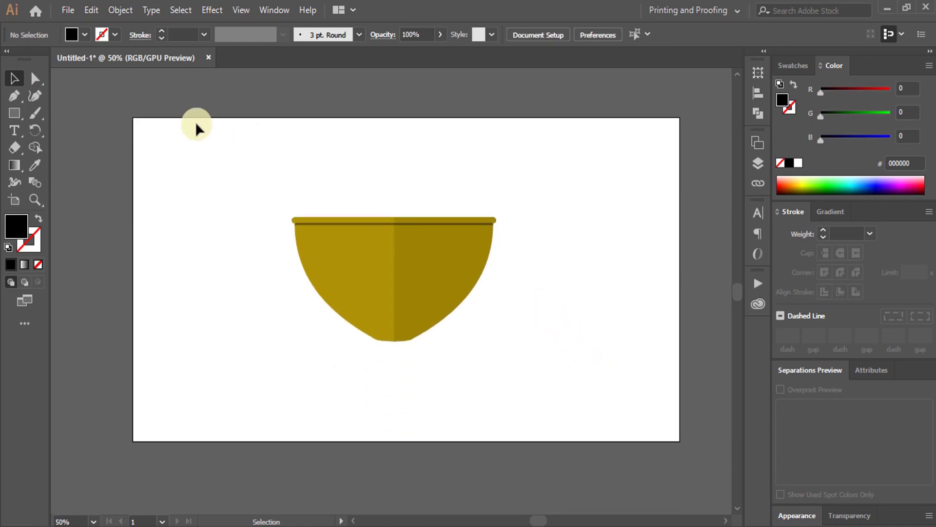
{"action": "left_click_drag", "start_coordinate": [267, 181], "coordinate": [503, 361]}
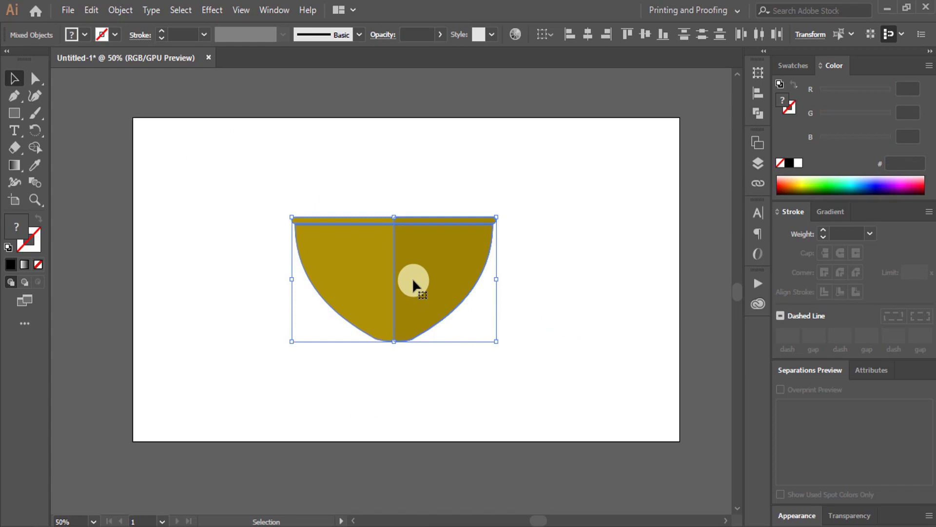
{"action": "right_click", "coordinate": [411, 278]}
{"action": "left_click", "coordinate": [448, 368]}
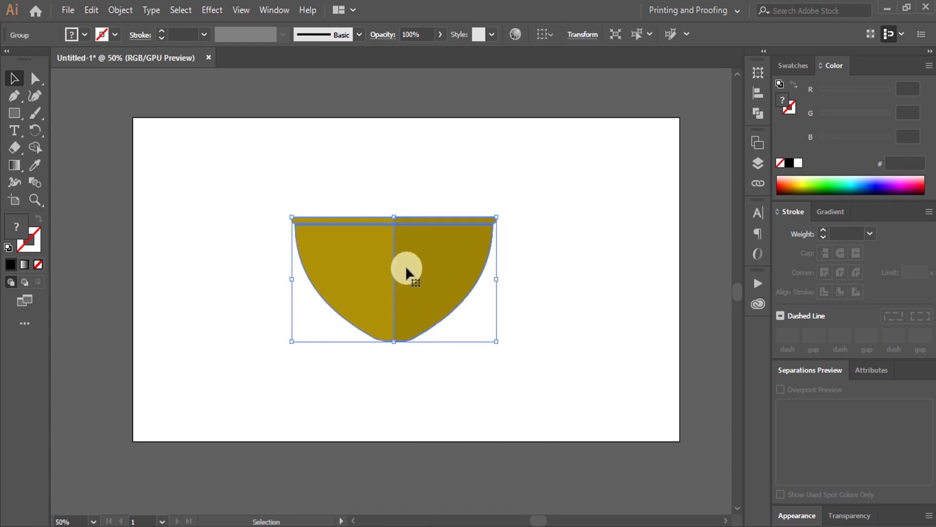
{"action": "left_click_drag", "start_coordinate": [407, 272], "coordinate": [411, 301]}
{"action": "left_click", "coordinate": [547, 232]}
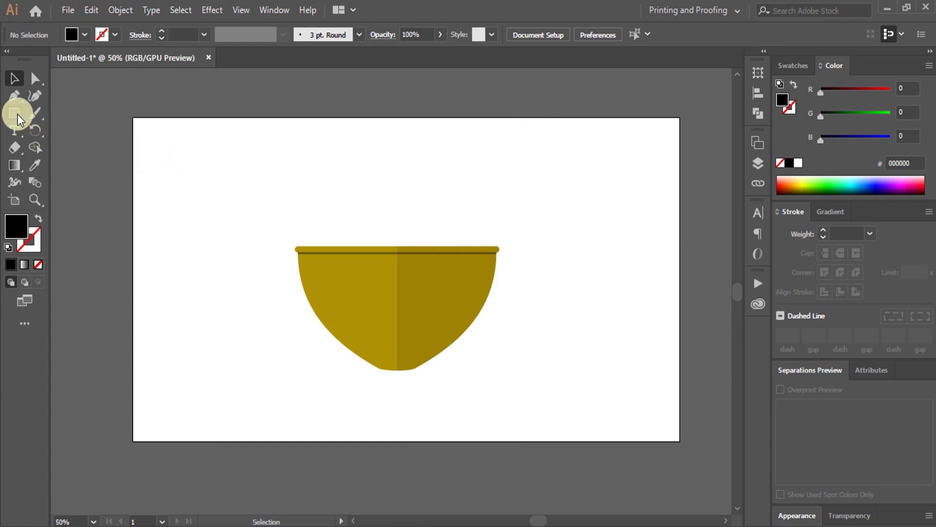
With nothing selected, set the fill colour to a dark green (244230) with a hue of 144°.
{"action": "double_click", "coordinate": [16, 224]}
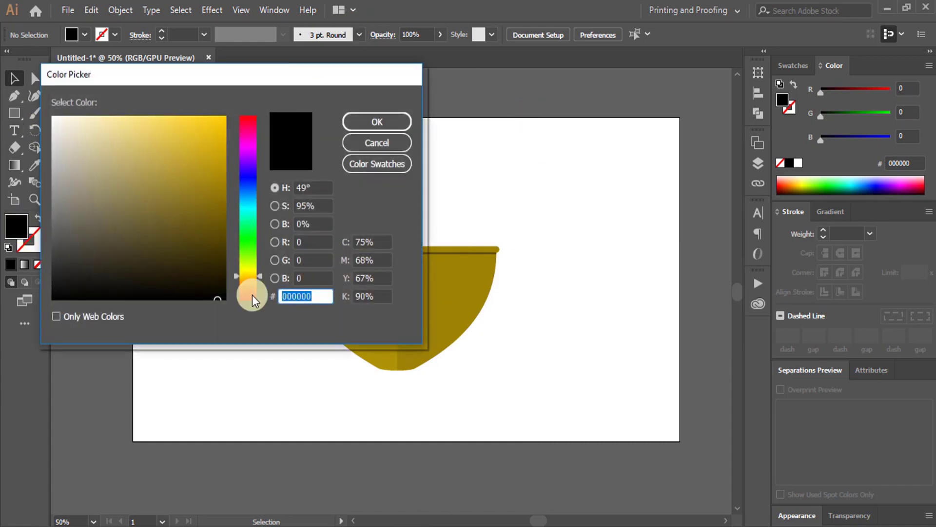
{"action": "left_click", "coordinate": [248, 241]}
{"action": "left_click_drag", "start_coordinate": [250, 248], "coordinate": [247, 254]}
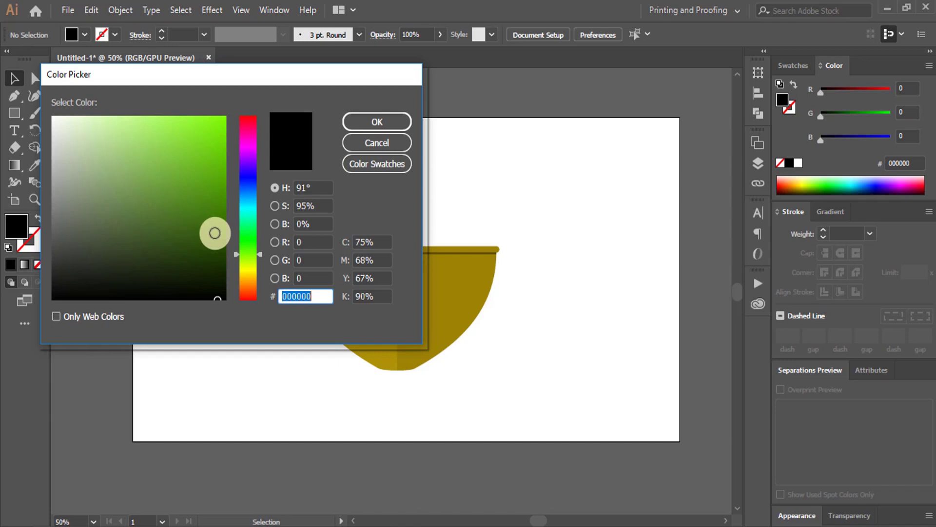
{"action": "left_click_drag", "start_coordinate": [254, 249], "coordinate": [248, 227]}
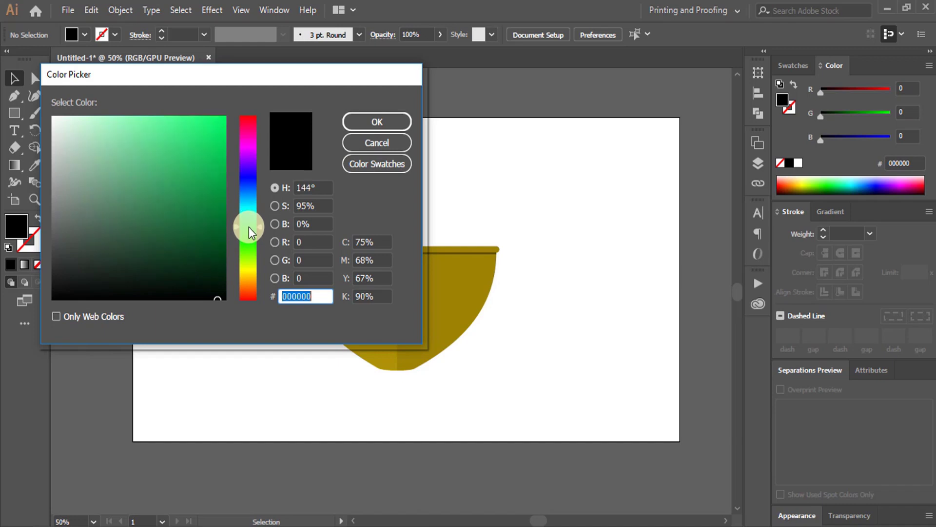
{"action": "left_click", "coordinate": [130, 201]}
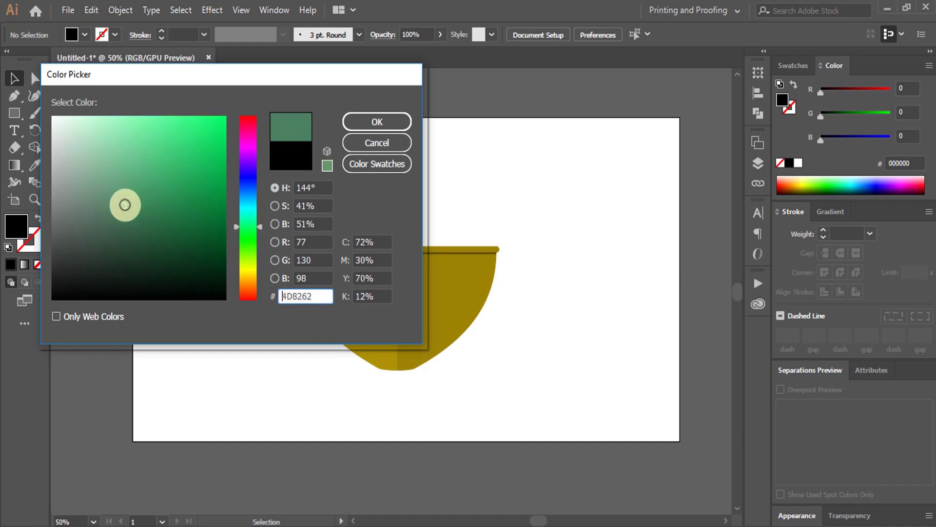
{"action": "left_click", "coordinate": [125, 186]}
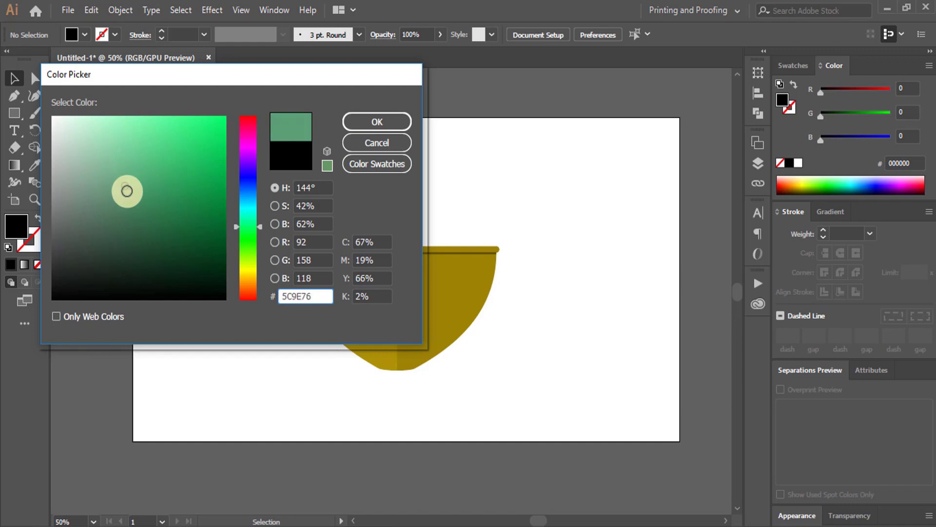
{"action": "mouse_move", "coordinate": [123, 225]}
{"action": "left_mouse_down"}
{"action": "mouse_move", "coordinate": [122, 264]}
{"action": "mouse_move", "coordinate": [130, 251]}
{"action": "left_mouse_up"}
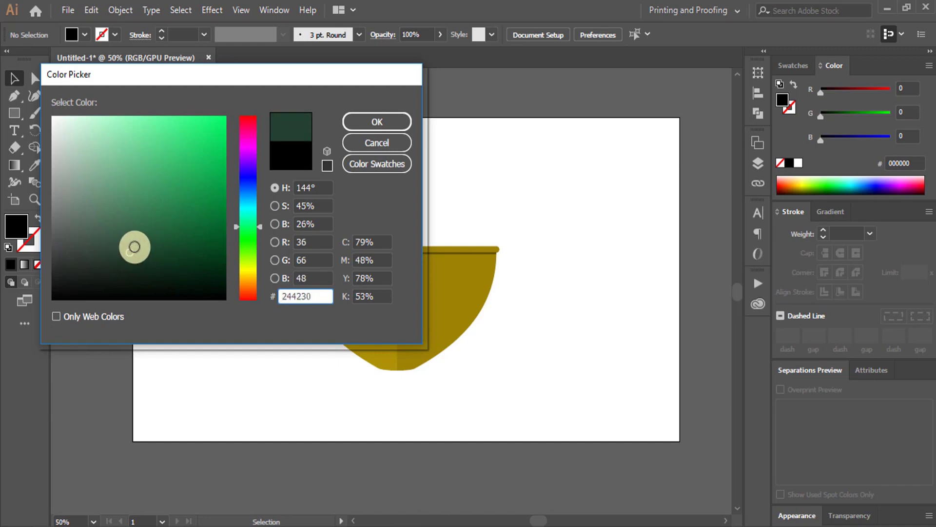
{"action": "left_click", "coordinate": [393, 121]}
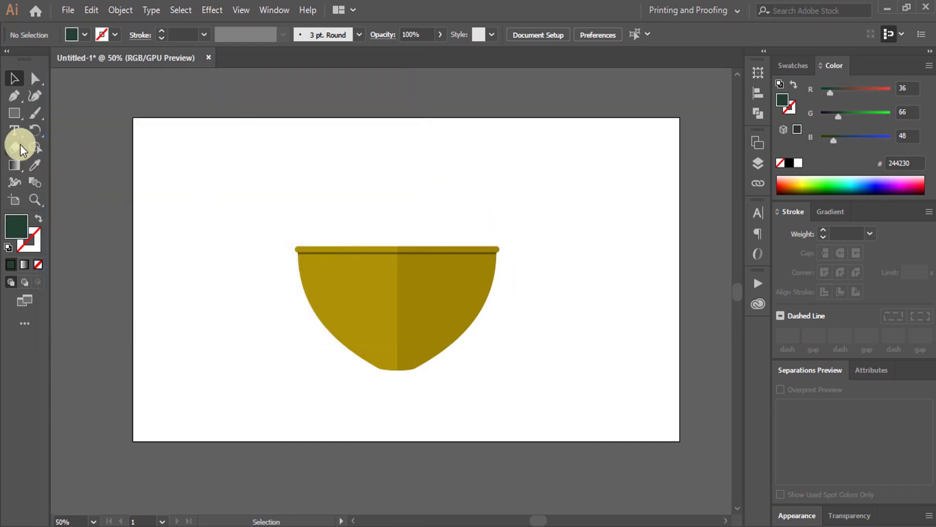
Draw a thin horizontal rectangle just above the bowl, wider than its rim, and fill it with green 3E664E.
{"action": "left_click", "coordinate": [17, 113]}
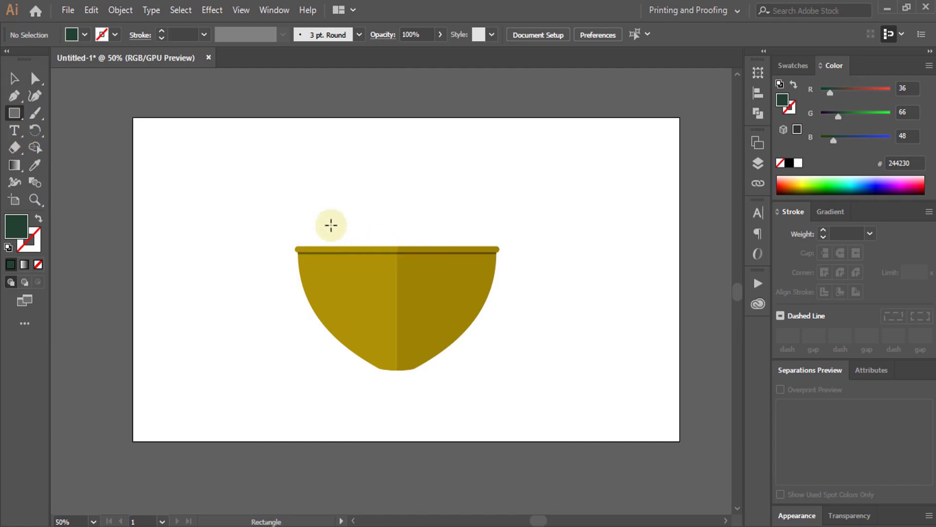
{"action": "left_click_drag", "start_coordinate": [251, 219], "coordinate": [527, 224]}
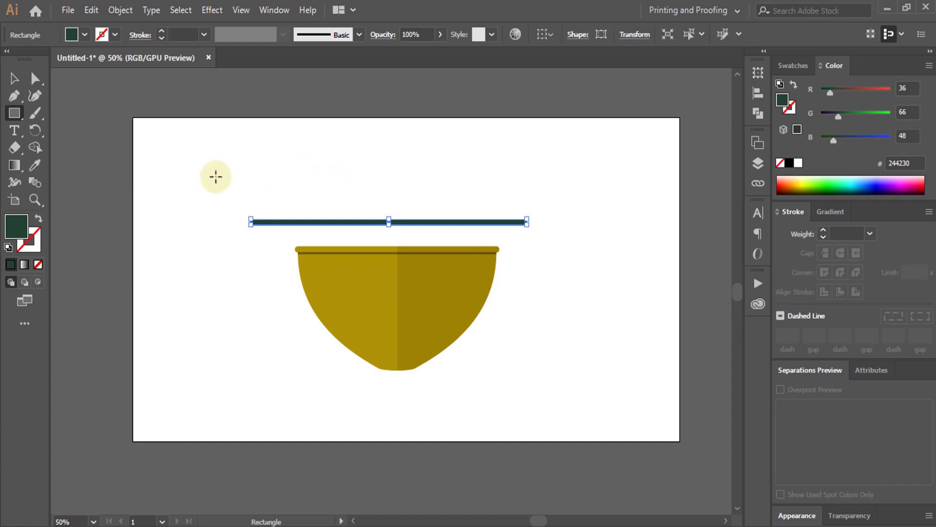
{"action": "double_click", "coordinate": [9, 229]}
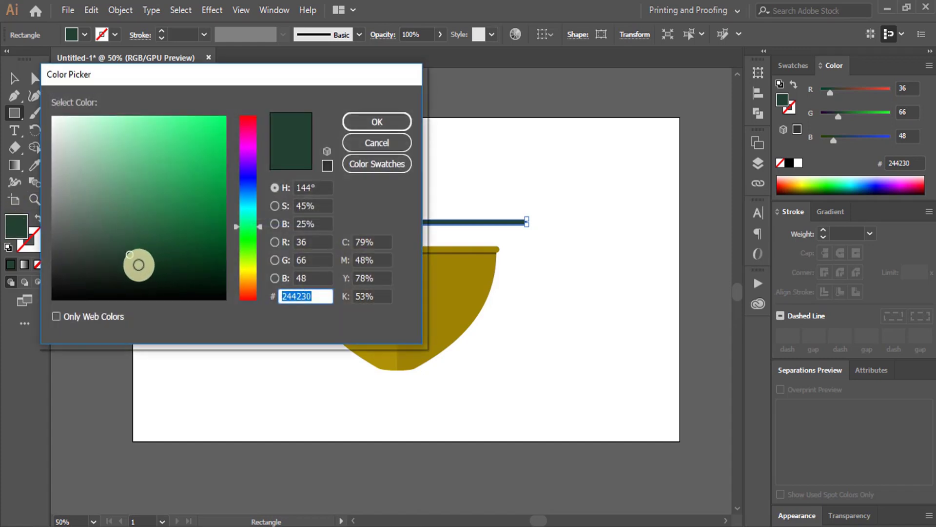
{"action": "left_click_drag", "start_coordinate": [130, 202], "coordinate": [117, 231]}
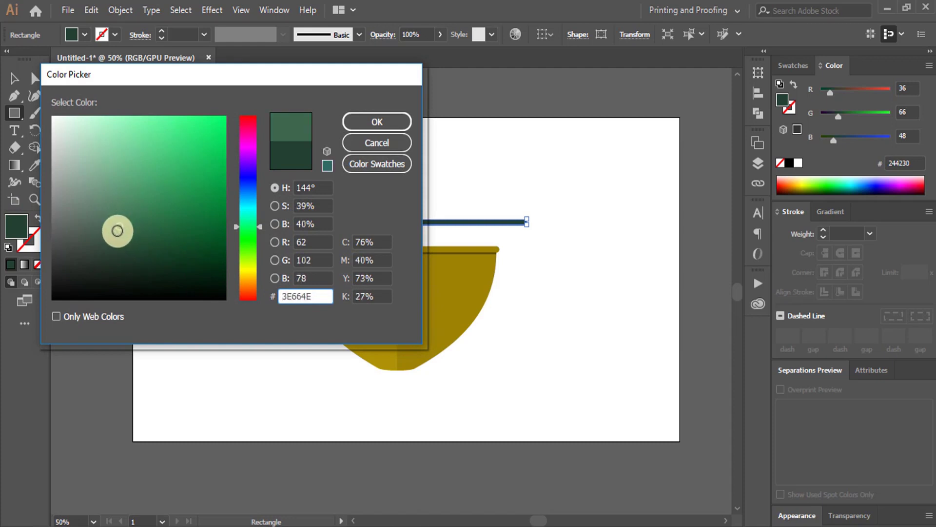
{"action": "left_click", "coordinate": [376, 121]}
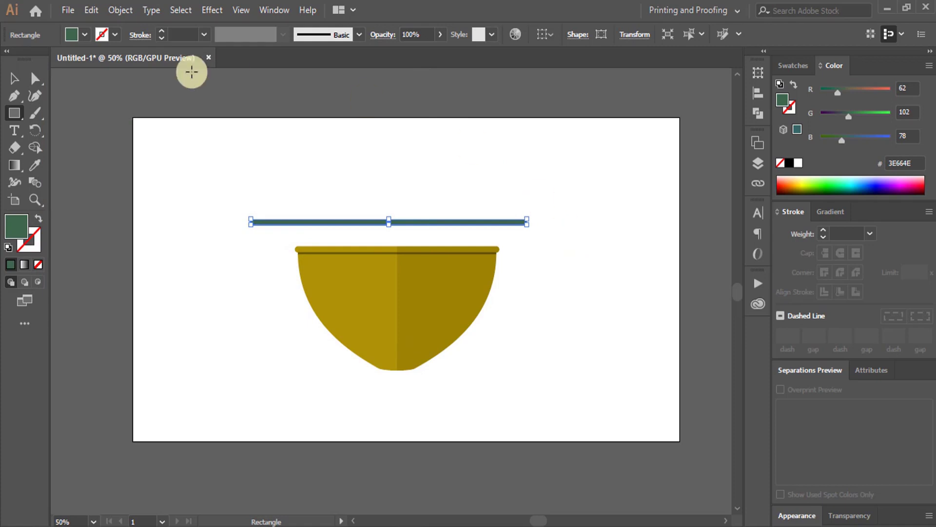
Move the green bar down onto the bowl so it crosses the body just below the rim.
{"action": "left_click", "coordinate": [22, 82]}
{"action": "left_click", "coordinate": [561, 239]}
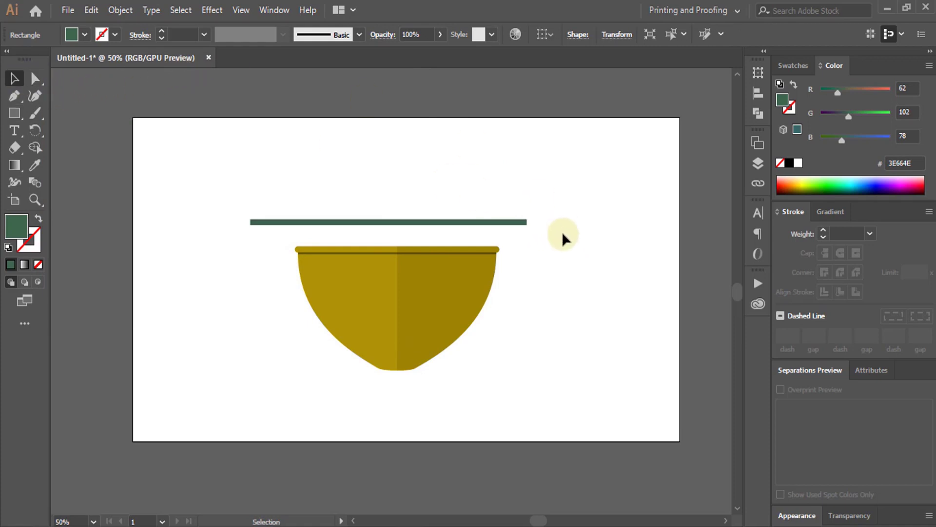
{"action": "left_click_drag", "start_coordinate": [429, 223], "coordinate": [412, 262]}
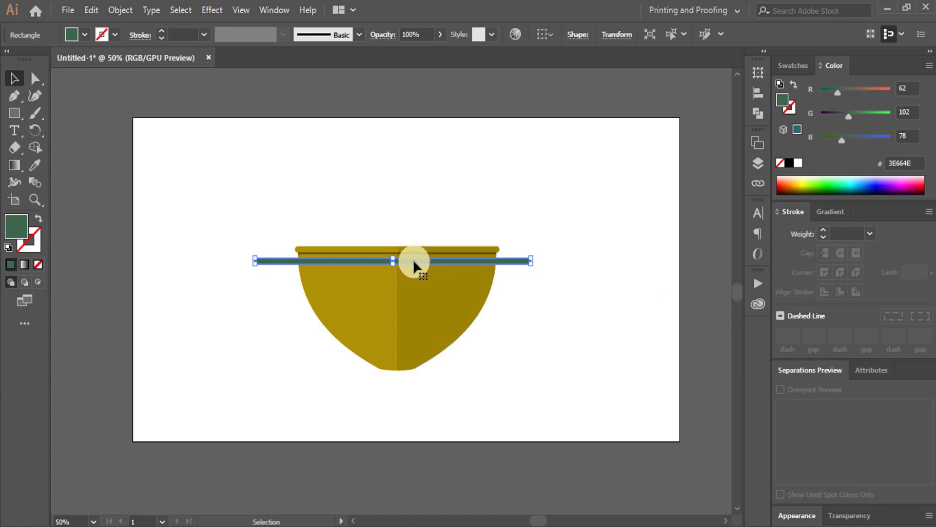
Copy the green bar straight down at a small even spacing until ten bars cover the bowl down to its base.
{"action": "left_click_drag", "start_coordinate": [414, 261], "coordinate": [415, 279]}
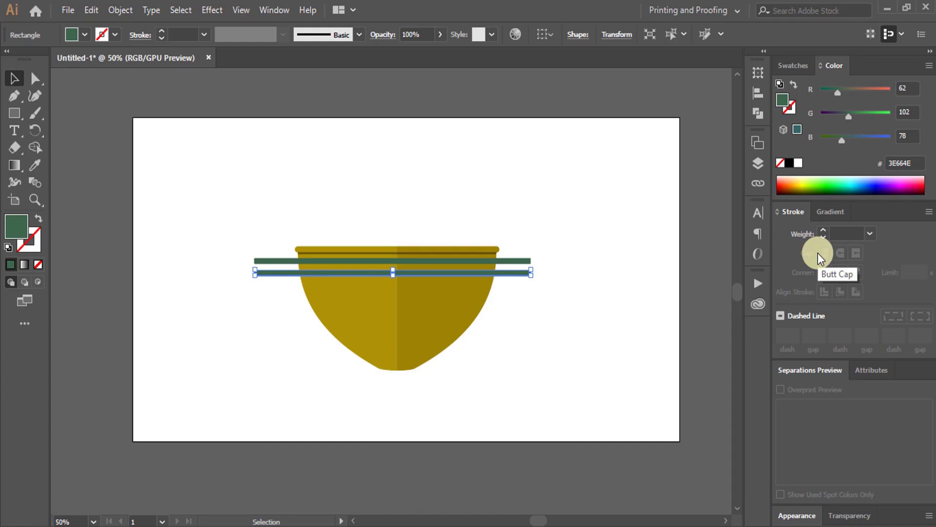
{"action": "key", "text": "ctrl+d"}
{"action": "key", "text": "ctrl+d"}
{"action": "key", "text": "ctrl+d"}
{"action": "key", "text": "ctrl+d"}
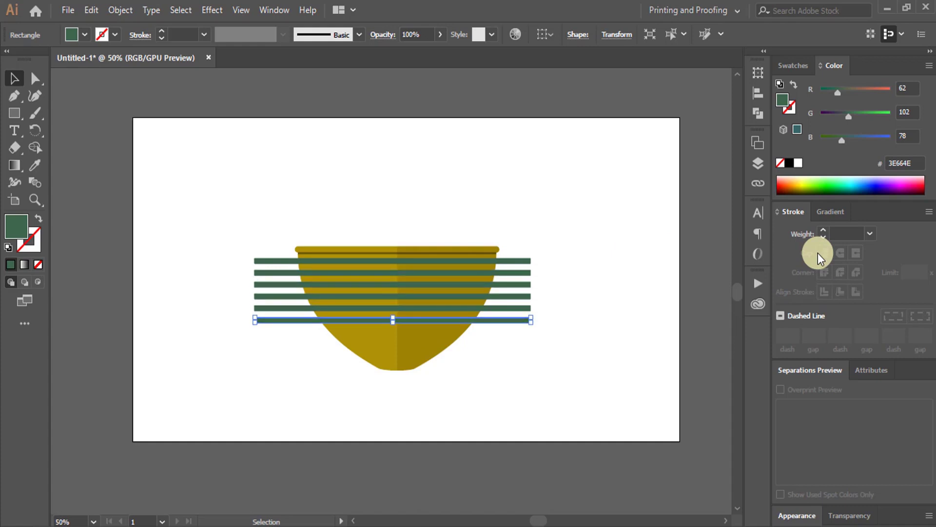
{"action": "key", "text": "ctrl+d"}
{"action": "key", "text": "ctrl+d"}
{"action": "key", "text": "ctrl+d"}
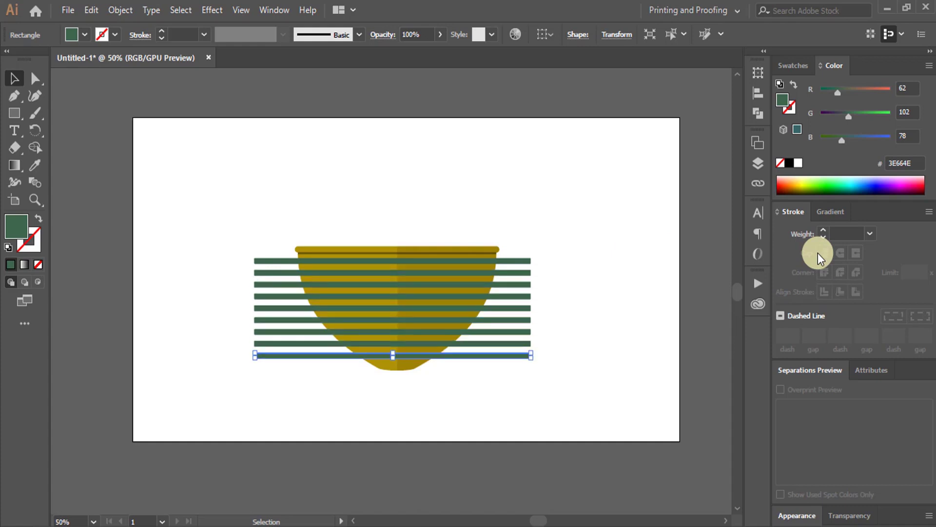
{"action": "key", "text": "ctrl+d"}
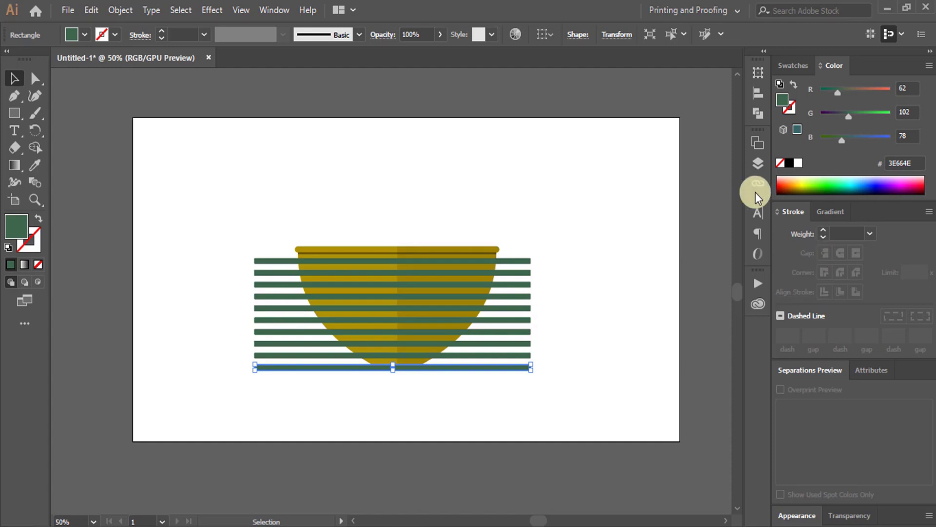
Nudge all ten green bars up slightly together and leave them deselected.
{"action": "left_click_drag", "start_coordinate": [543, 280], "coordinate": [513, 364]}
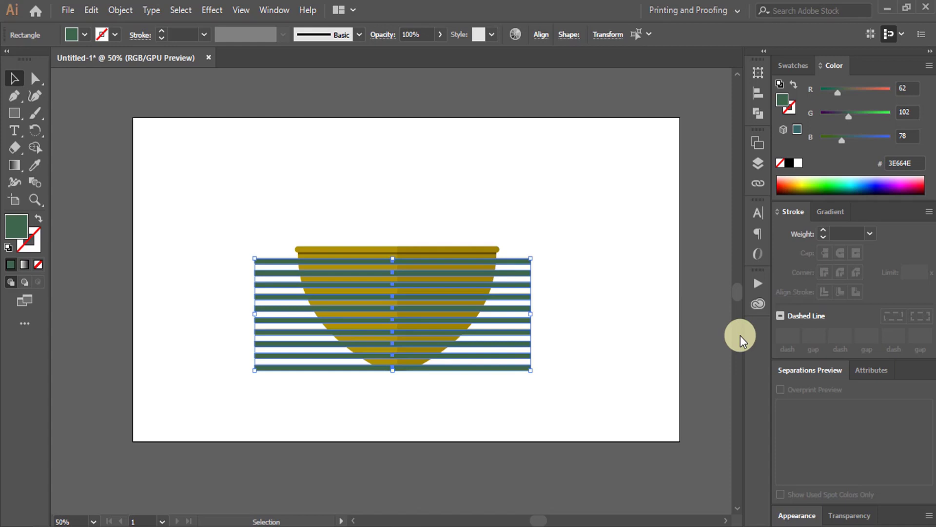
{"action": "key", "text": "Up"}
{"action": "key", "text": "Up"}
{"action": "key", "text": "Up"}
{"action": "key", "text": "Up"}
{"action": "key", "text": "Up"}
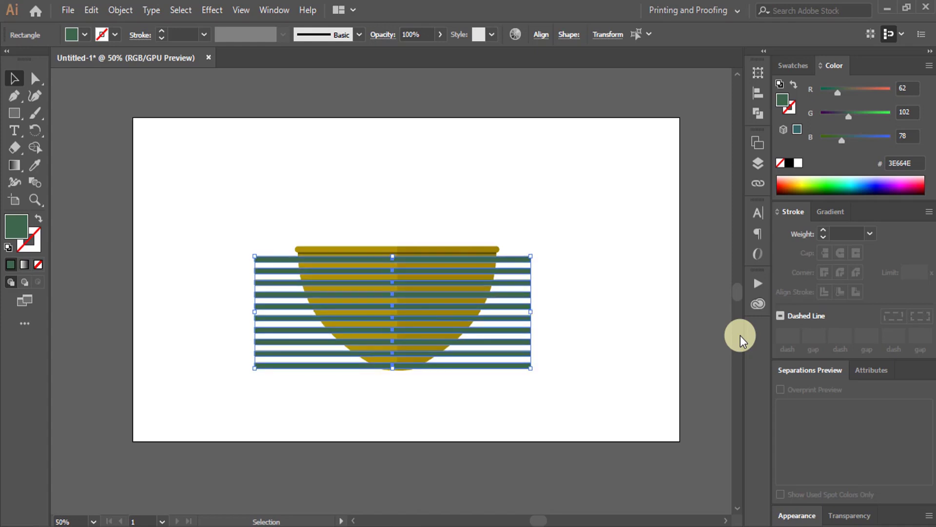
{"action": "left_click", "coordinate": [584, 224]}
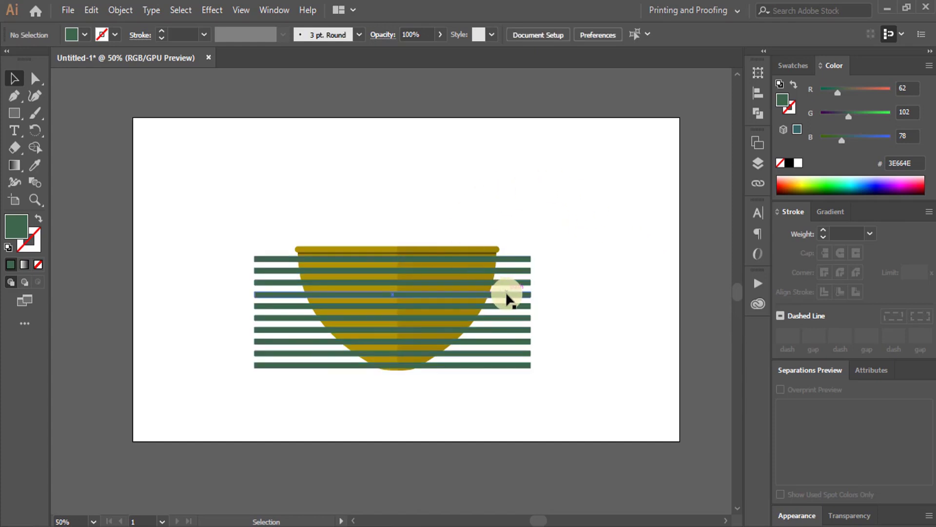
Trim away the bar ends sticking out on both sides of the bowl with Shape Builder, leaving everything deselected.
{"action": "scroll", "coordinate": [509, 289], "scroll_direction": "up", "scroll_amount": 1}
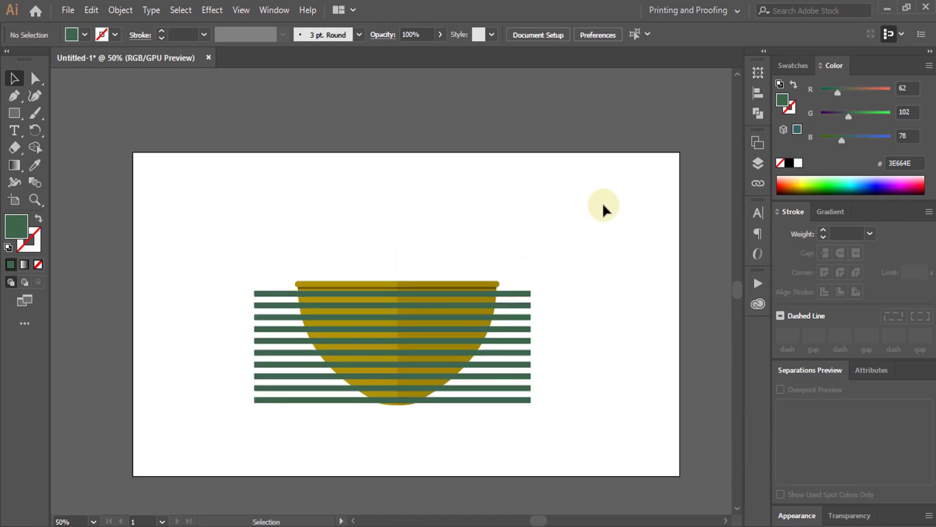
{"action": "left_click_drag", "start_coordinate": [302, 217], "coordinate": [546, 383]}
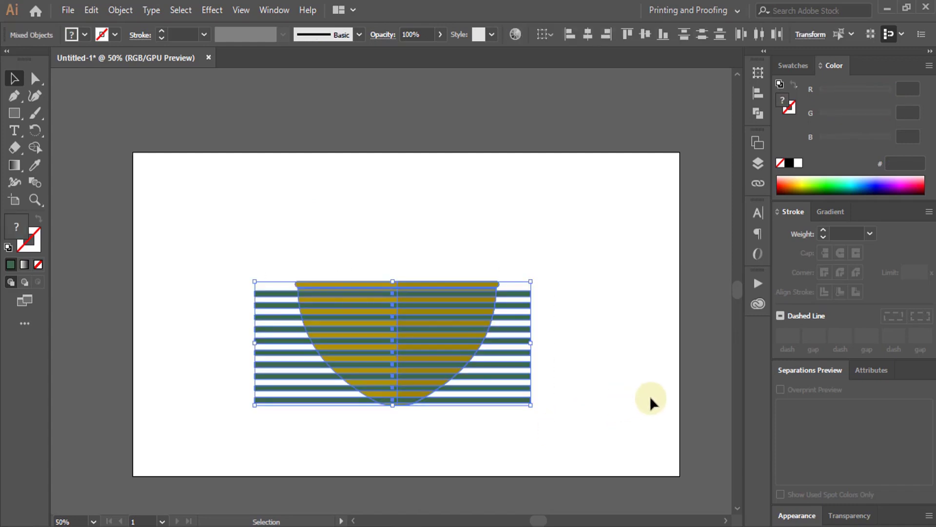
{"action": "left_click", "coordinate": [35, 150]}
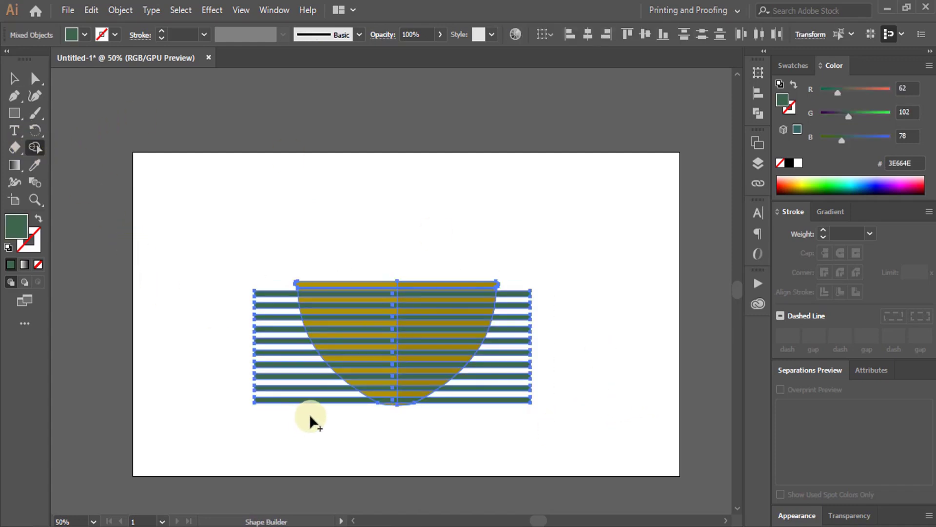
{"action": "mouse_move", "coordinate": [330, 413]}
{"action": "left_mouse_down"}
{"action": "mouse_move", "coordinate": [288, 364]}
{"action": "mouse_move", "coordinate": [274, 286]}
{"action": "left_mouse_up"}
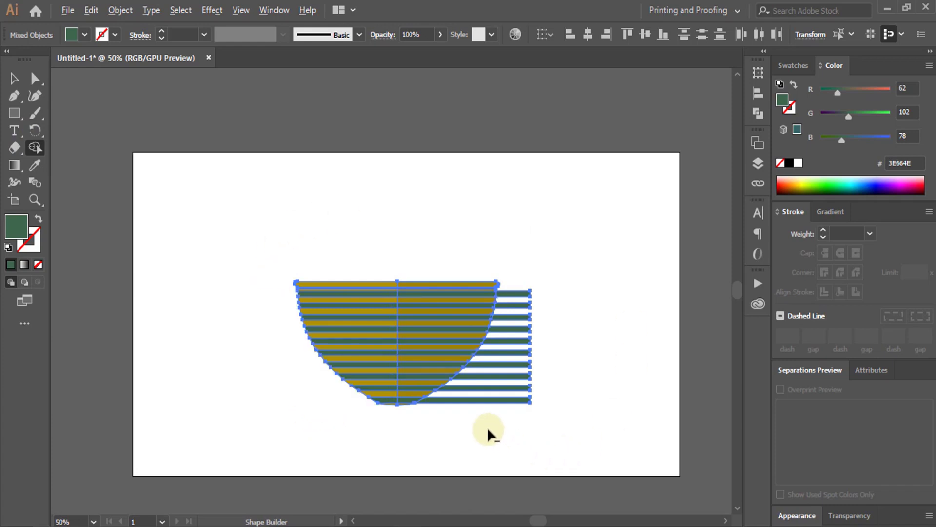
{"action": "left_click_drag", "start_coordinate": [487, 426], "coordinate": [511, 337]}
{"action": "left_click_drag", "start_coordinate": [516, 292], "coordinate": [518, 292]}
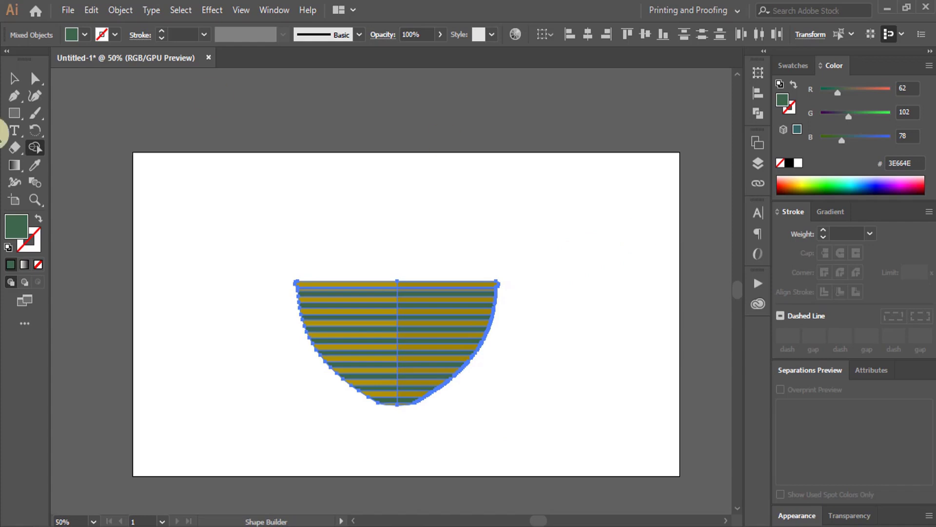
{"action": "left_click", "coordinate": [16, 78]}
{"action": "left_click", "coordinate": [251, 244]}
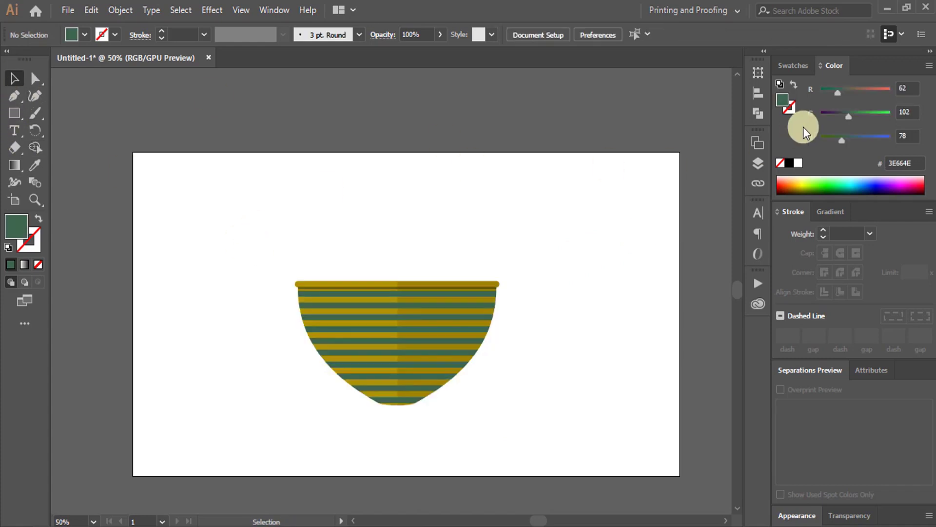
Examine the striped bowl up close at 300%, from the rim's right end across to its left half.
{"action": "key", "text": "ctrl+equal"}
{"action": "key", "text": "ctrl+equal"}
{"action": "key", "text": "ctrl+equal"}
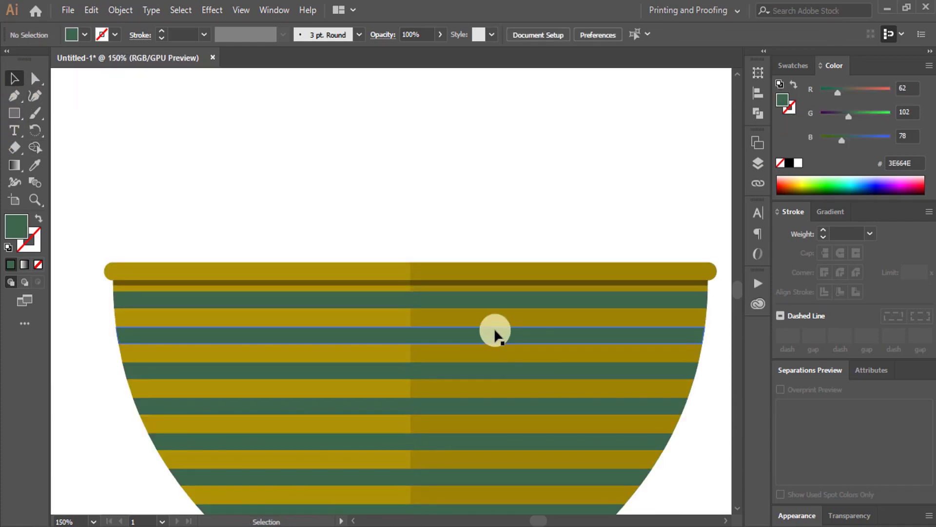
{"action": "scroll", "coordinate": [495, 330], "scroll_direction": "down", "scroll_amount": 4}
{"action": "scroll", "coordinate": [451, 284], "scroll_direction": "down", "scroll_amount": 1}
{"action": "key", "text": "ctrl+equal"}
{"action": "key", "text": "ctrl+equal"}
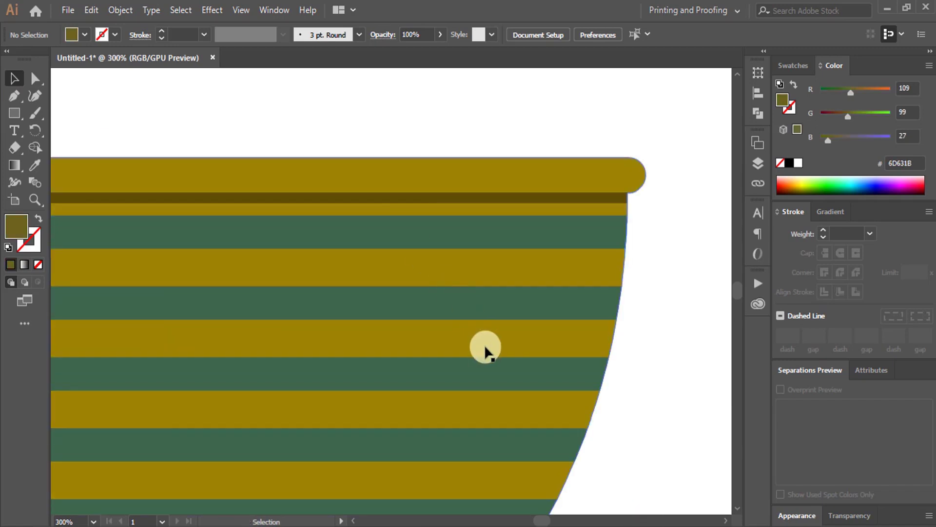
{"action": "left_click_drag", "start_coordinate": [637, 424], "coordinate": [930, 434]}
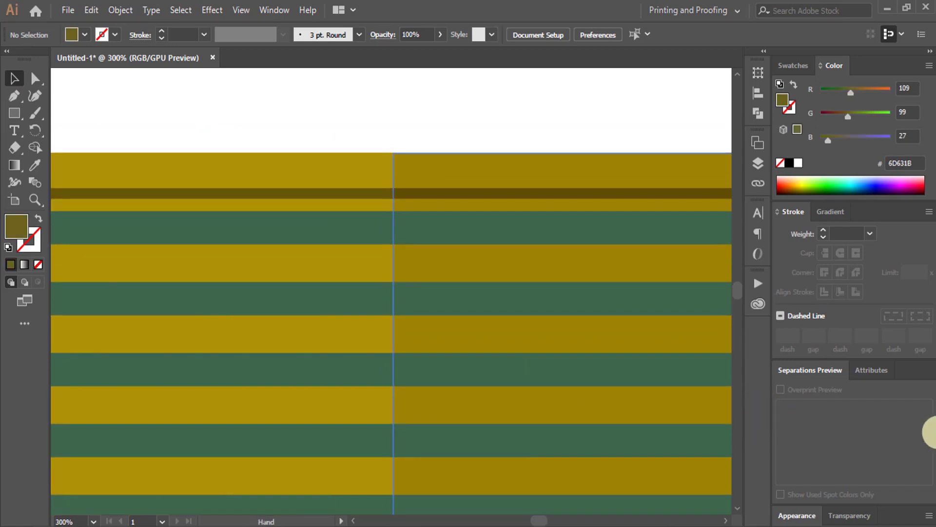
{"action": "left_click_drag", "start_coordinate": [190, 117], "coordinate": [422, 151]}
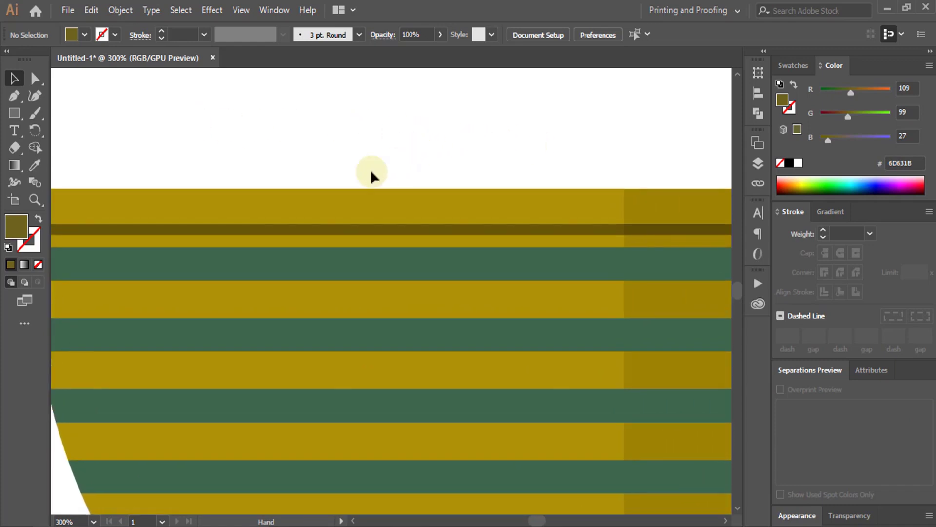
{"action": "left_click", "coordinate": [154, 207]}
{"action": "left_click", "coordinate": [206, 104]}
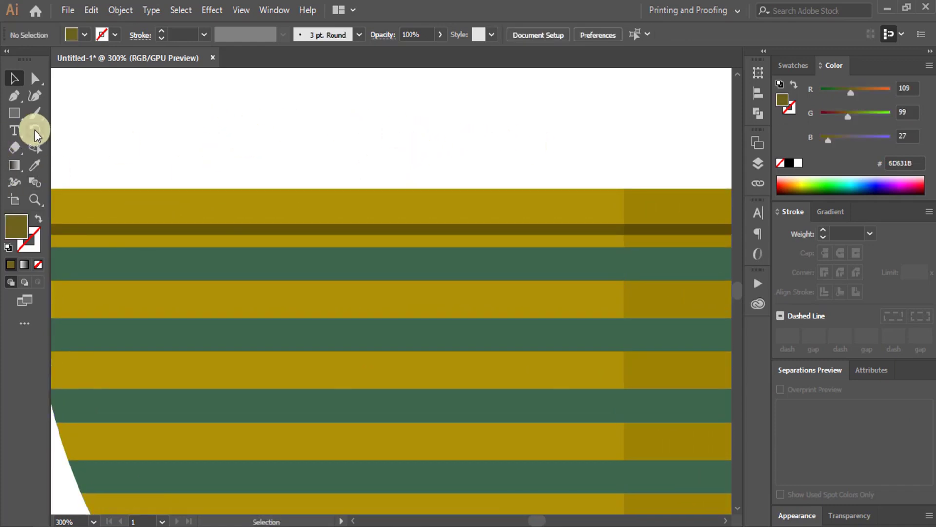
Add the text "Bangladesh" in the empty area above the left half of the rim.
{"action": "key", "text": "t"}
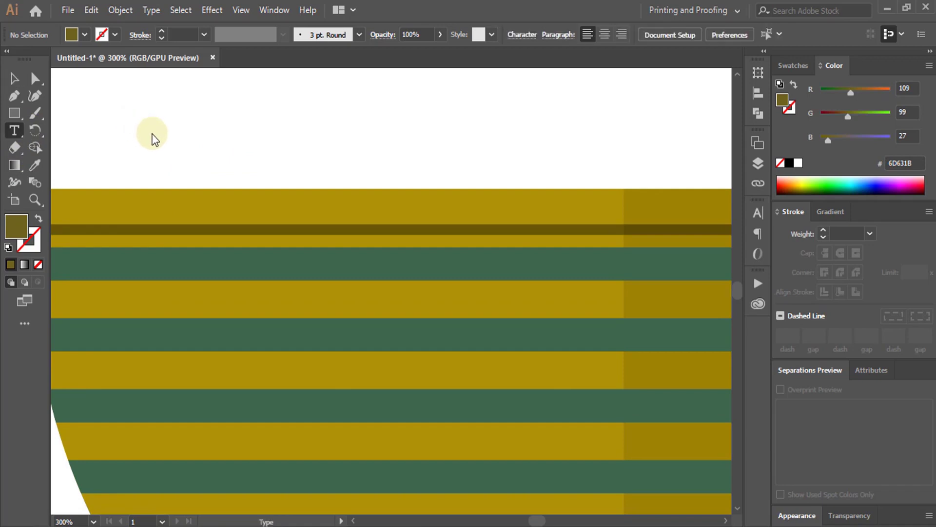
{"action": "left_click", "coordinate": [151, 137]}
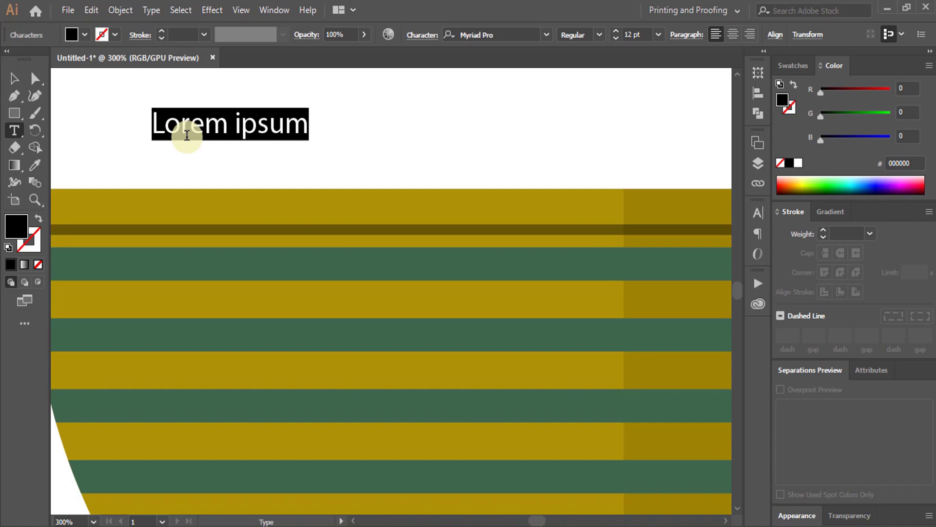
{"action": "type", "text": "Ba"}
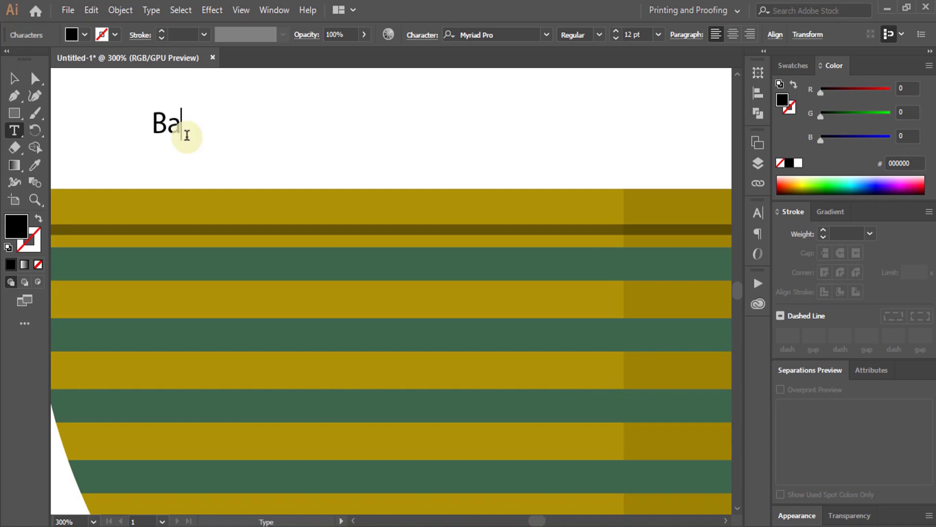
{"action": "type", "text": "ngla"}
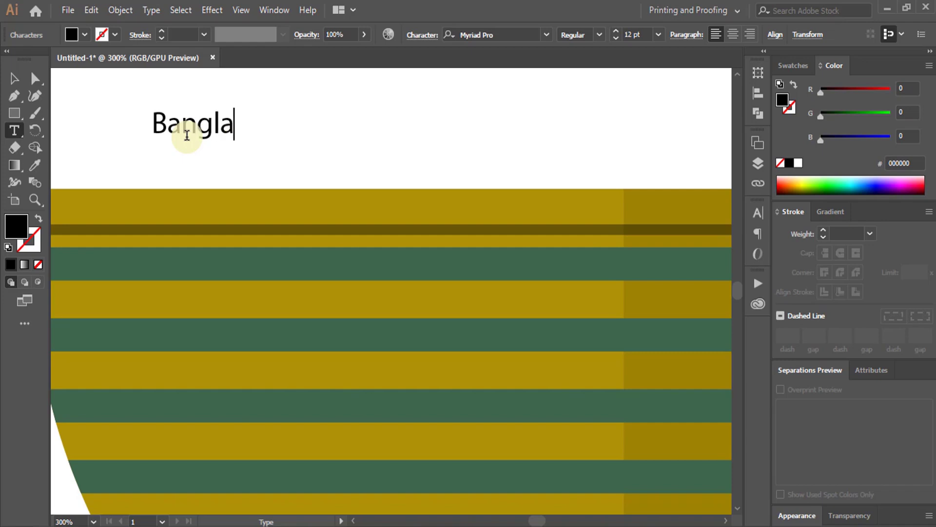
{"action": "type", "text": "desh"}
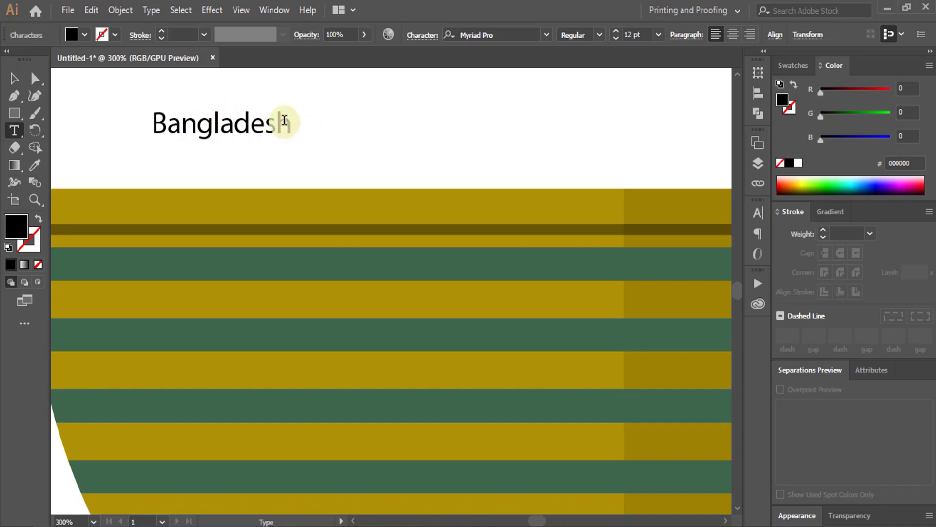
Change the font of the whole "Bangladesh" text to Nasalization.
{"action": "left_click_drag", "start_coordinate": [289, 124], "coordinate": [149, 123]}
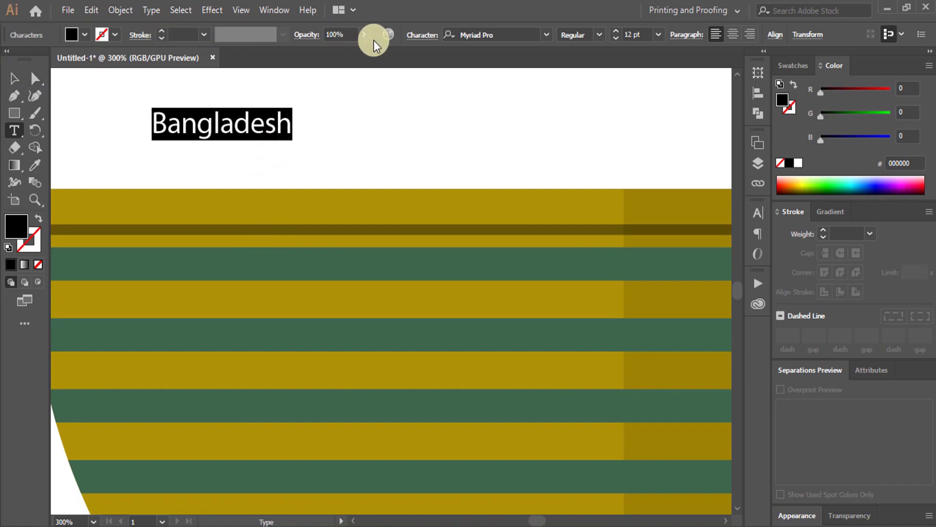
{"action": "left_click", "coordinate": [492, 34]}
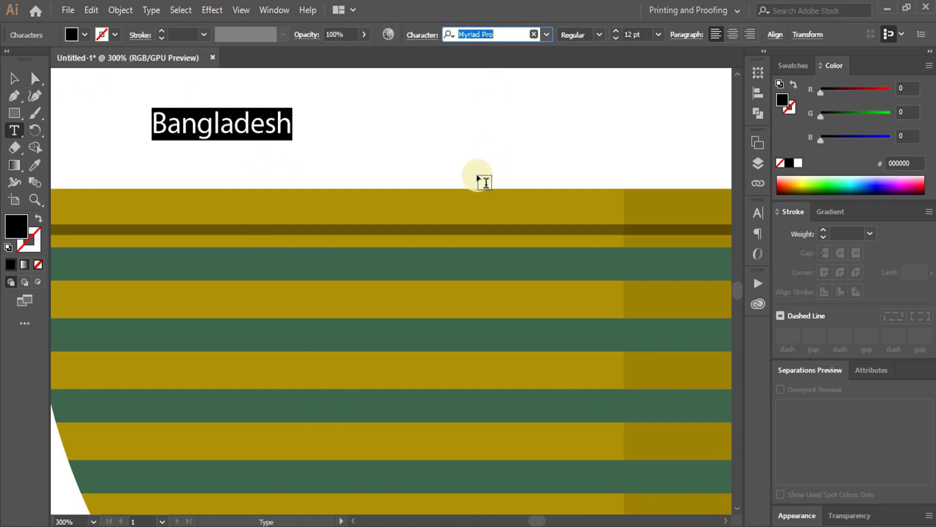
{"action": "key", "text": "Down"}
{"action": "key", "text": "Up"}
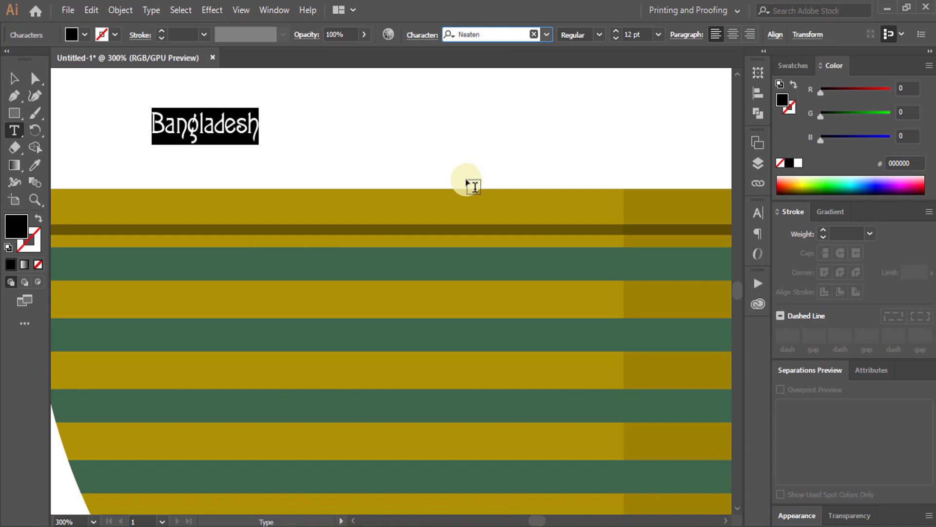
{"action": "key", "text": "Down"}
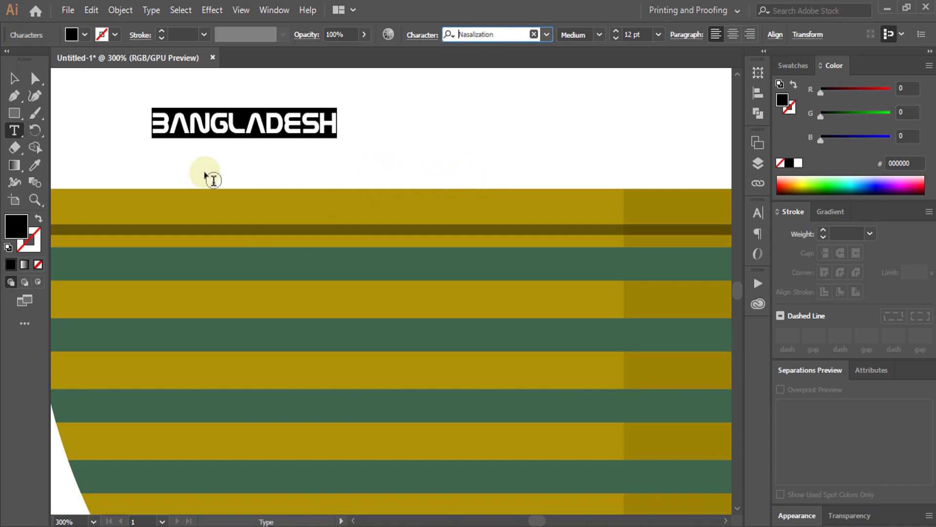
Move the "Bangladesh" text down onto the left part of the bowl's rim and deselect it.
{"action": "left_click", "coordinate": [13, 77]}
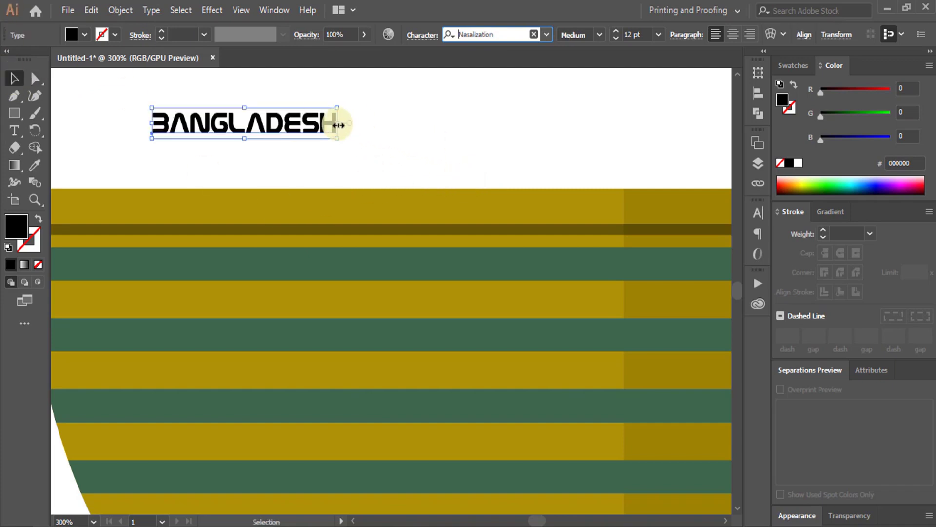
{"action": "left_click_drag", "start_coordinate": [314, 124], "coordinate": [294, 209]}
{"action": "left_click", "coordinate": [385, 168]}
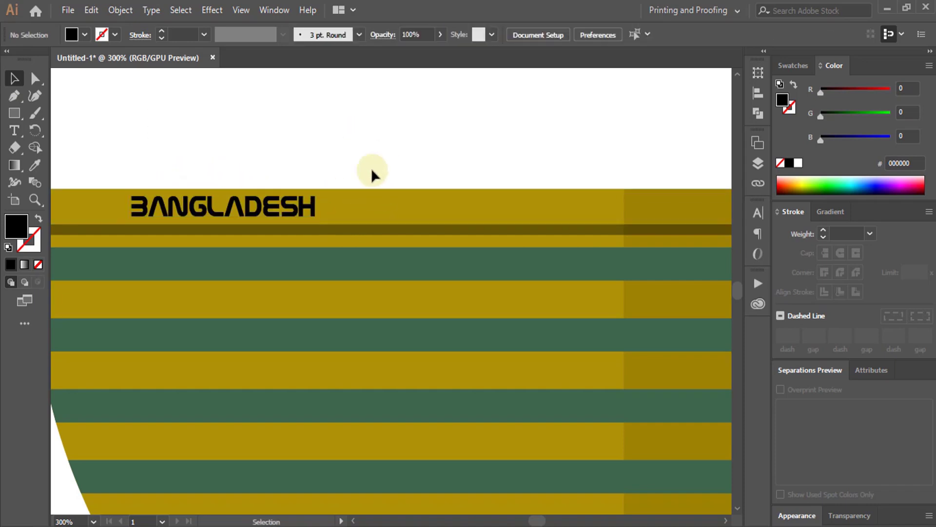
Fill the "Bangladesh" text on the rim with white (FFFFFF) and leave it deselected.
{"action": "left_click", "coordinate": [302, 208]}
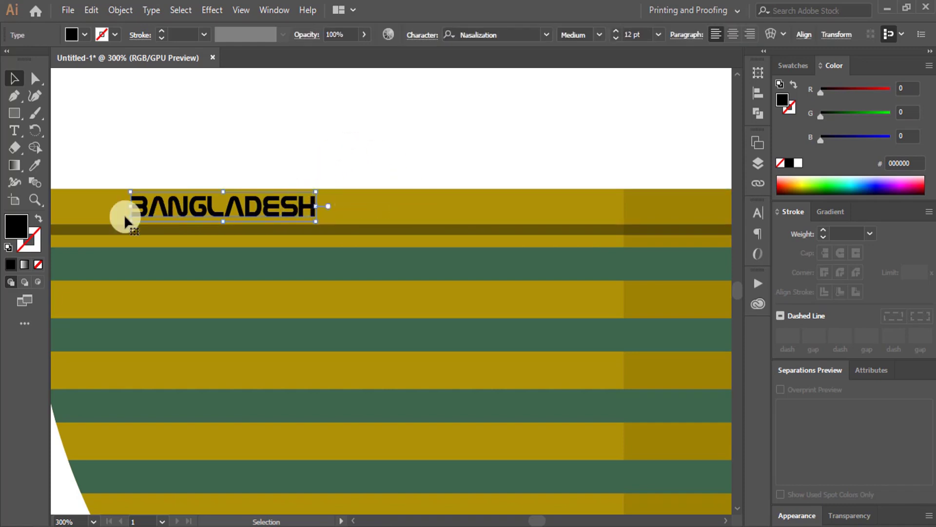
{"action": "double_click", "coordinate": [12, 225]}
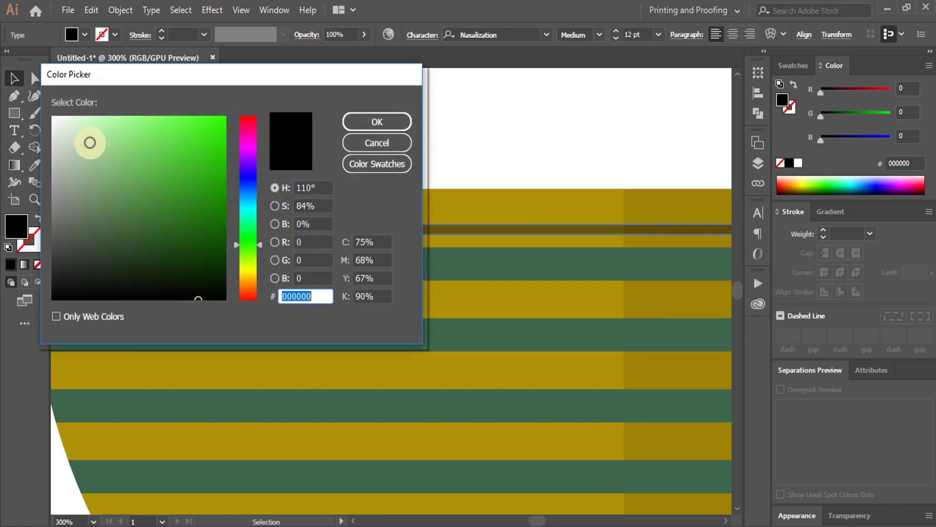
{"action": "left_click_drag", "start_coordinate": [61, 125], "coordinate": [41, 114]}
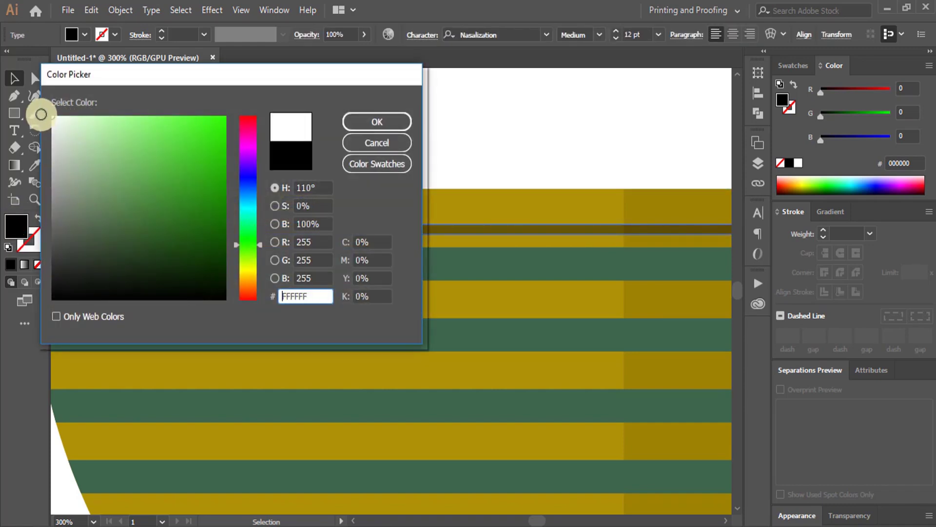
{"action": "left_click", "coordinate": [360, 122]}
{"action": "left_click", "coordinate": [458, 115]}
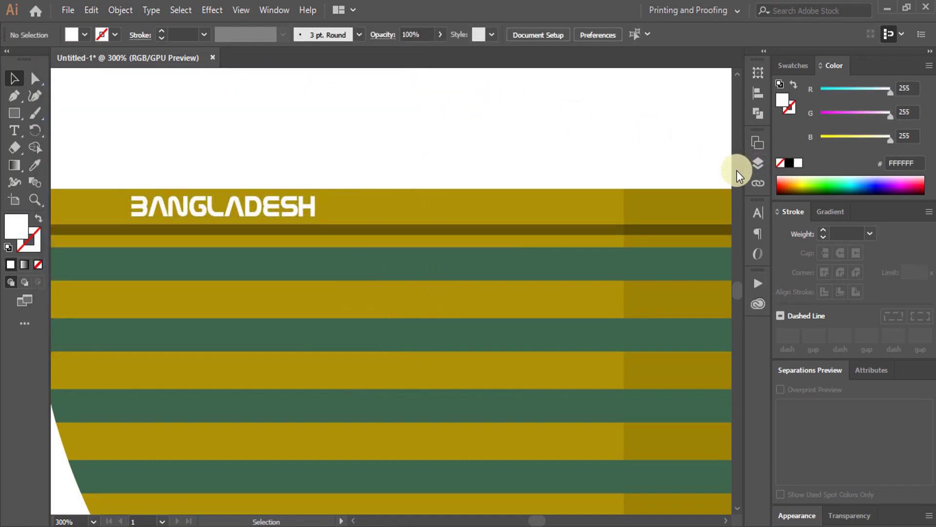
Shrink the "Bangladesh" rim text to about 8.5 pt and move it closer to the rim's left end.
{"action": "left_click", "coordinate": [310, 207]}
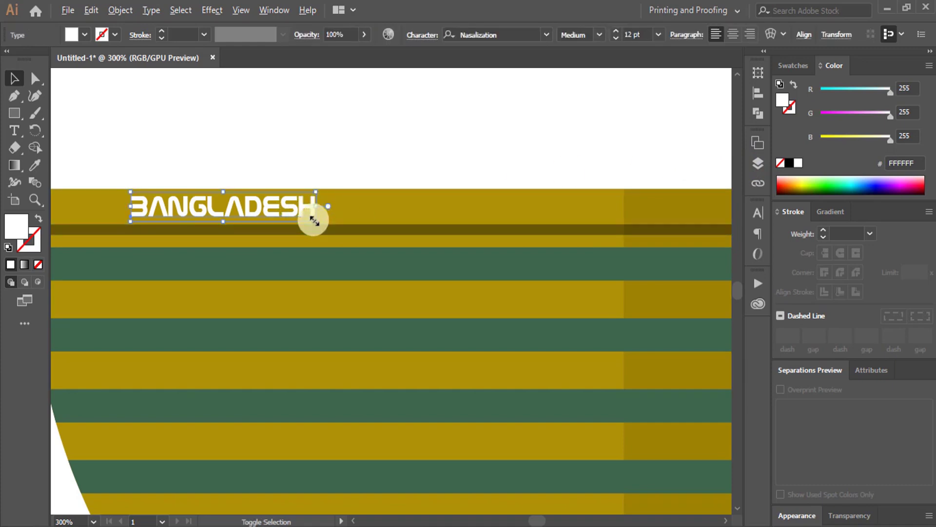
{"action": "left_click_drag", "start_coordinate": [313, 221], "coordinate": [291, 220]}
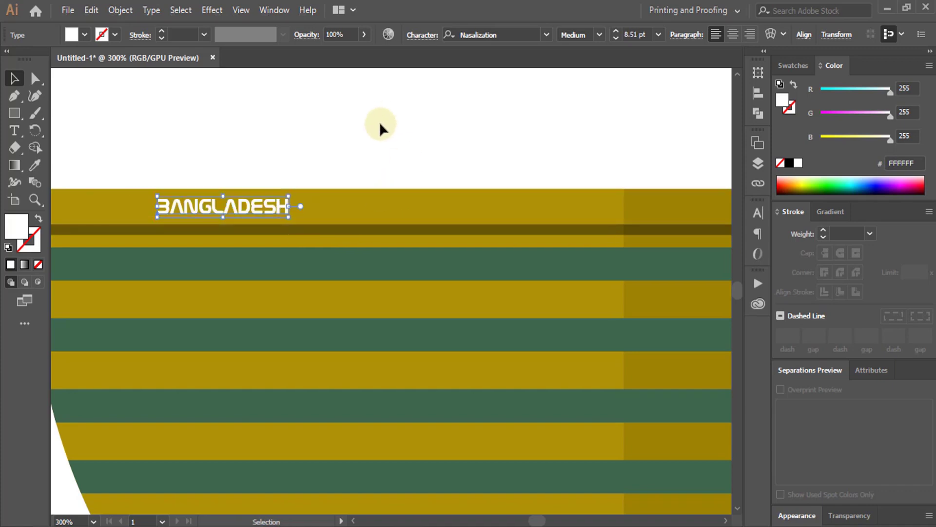
{"action": "left_click", "coordinate": [380, 121]}
{"action": "left_click_drag", "start_coordinate": [206, 204], "coordinate": [123, 204]}
Copy the "Bangladesh" text twice along the rim, once farther right on the light half and once onto the shaded half.
{"action": "left_click_drag", "start_coordinate": [202, 213], "coordinate": [518, 213]}
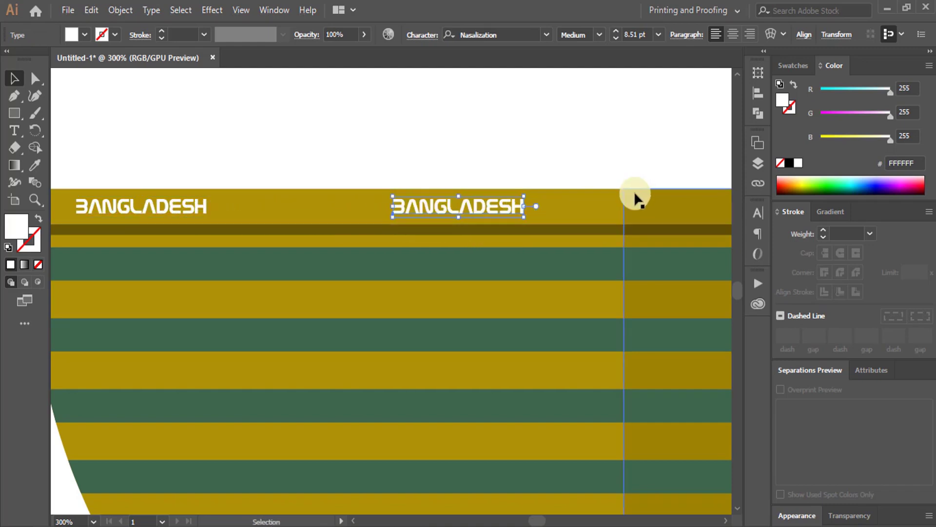
{"action": "left_click", "coordinate": [472, 141]}
{"action": "scroll", "coordinate": [349, 325], "scroll_direction": "right", "scroll_amount": 10}
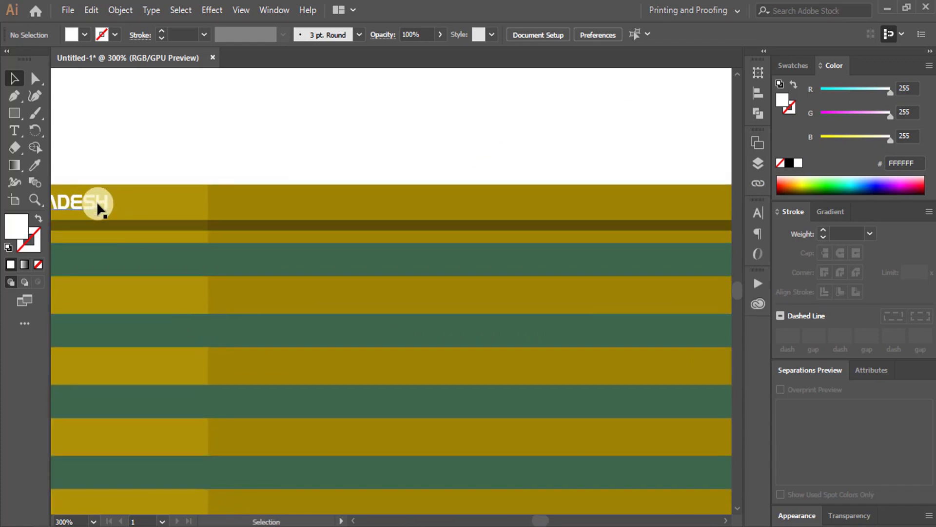
{"action": "left_click_drag", "start_coordinate": [98, 208], "coordinate": [472, 208]}
{"action": "left_click", "coordinate": [531, 157]}
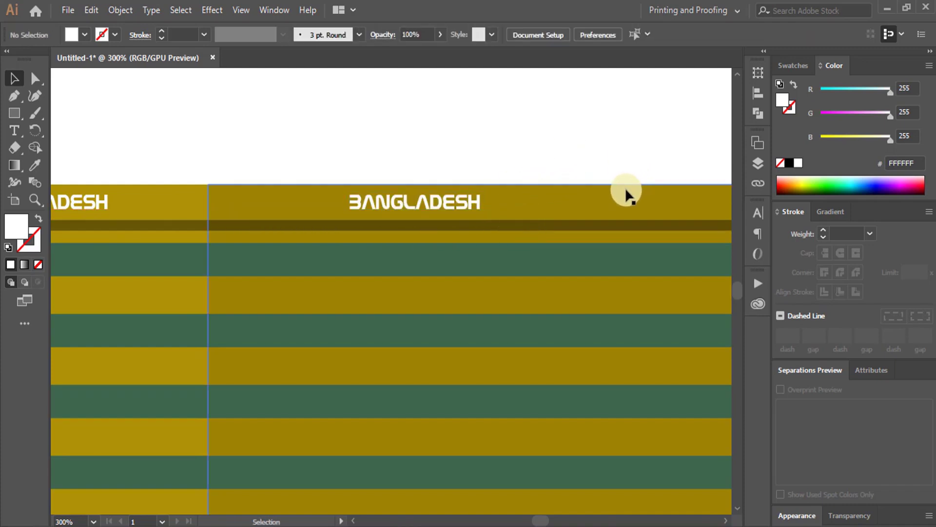
Ungroup the bowl artwork and select the dark shading shape covering its right half.
{"action": "key", "text": "space"}
{"action": "left_click", "coordinate": [244, 201]}
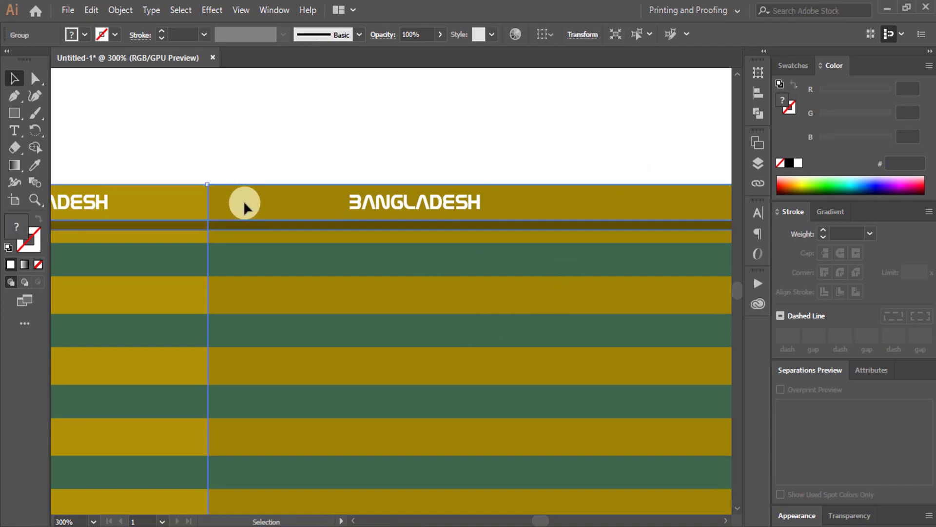
{"action": "left_click", "coordinate": [263, 124]}
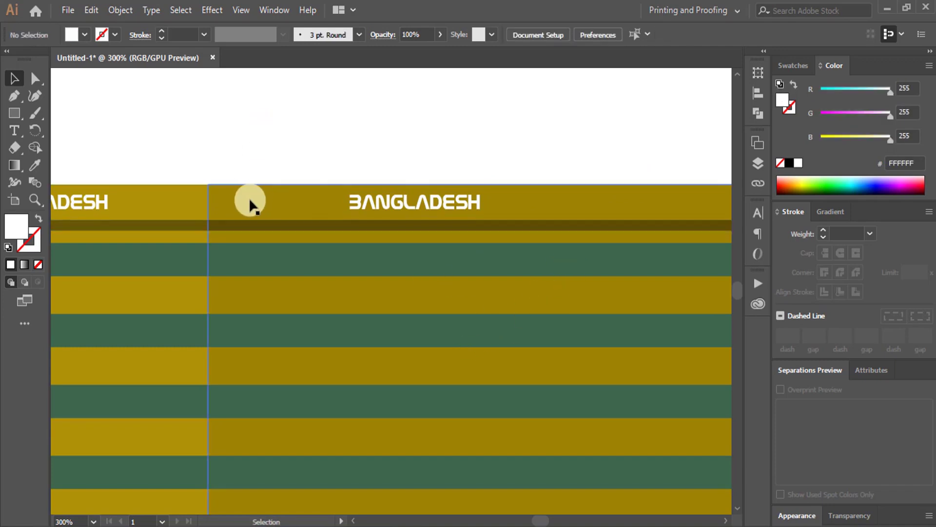
{"action": "left_click", "coordinate": [245, 201]}
{"action": "left_click", "coordinate": [259, 140]}
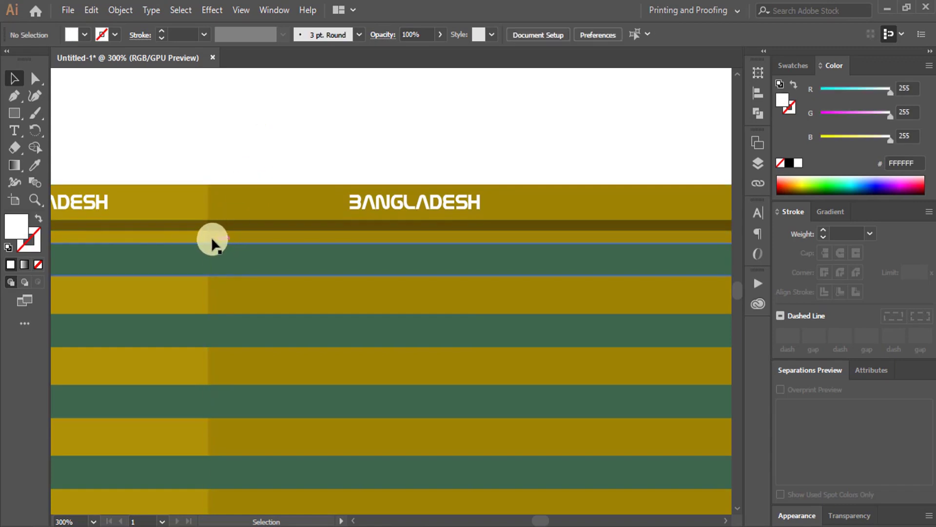
{"action": "left_click", "coordinate": [208, 236]}
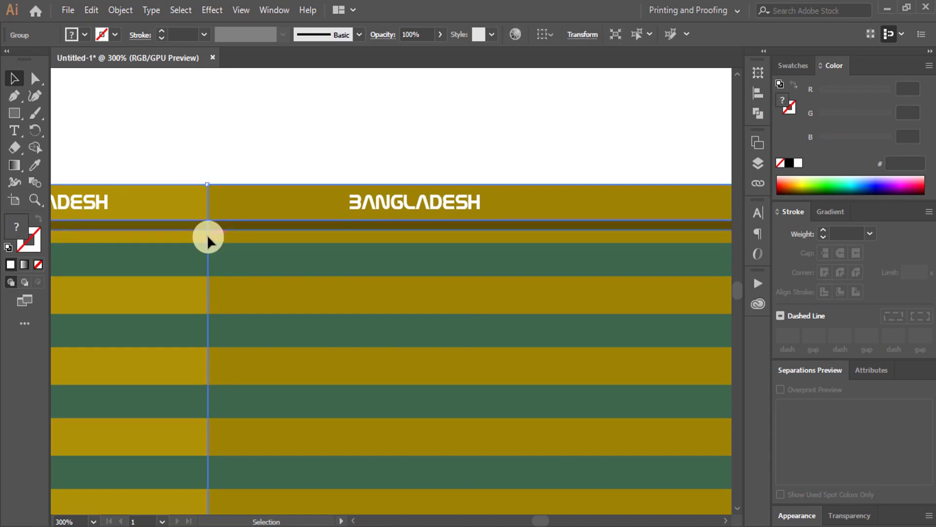
{"action": "right_click", "coordinate": [190, 200]}
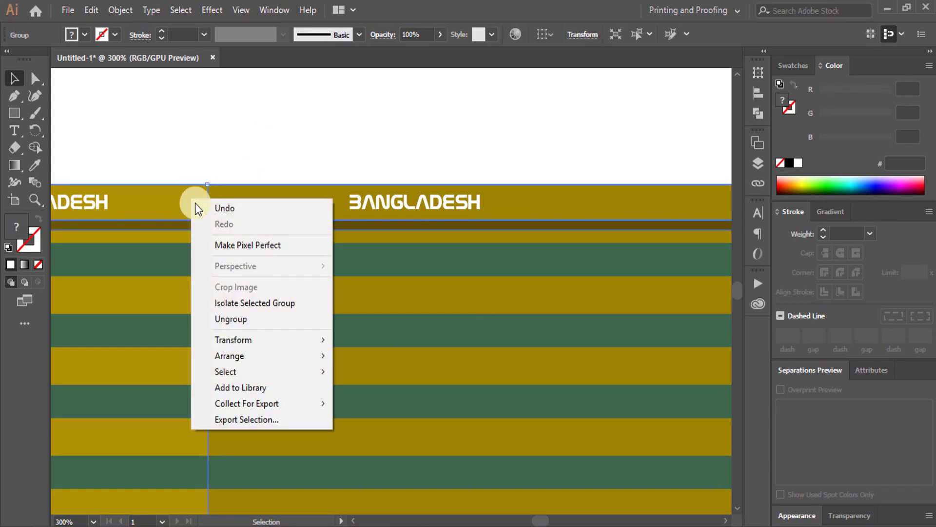
{"action": "left_click", "coordinate": [242, 318]}
{"action": "left_click", "coordinate": [231, 146]}
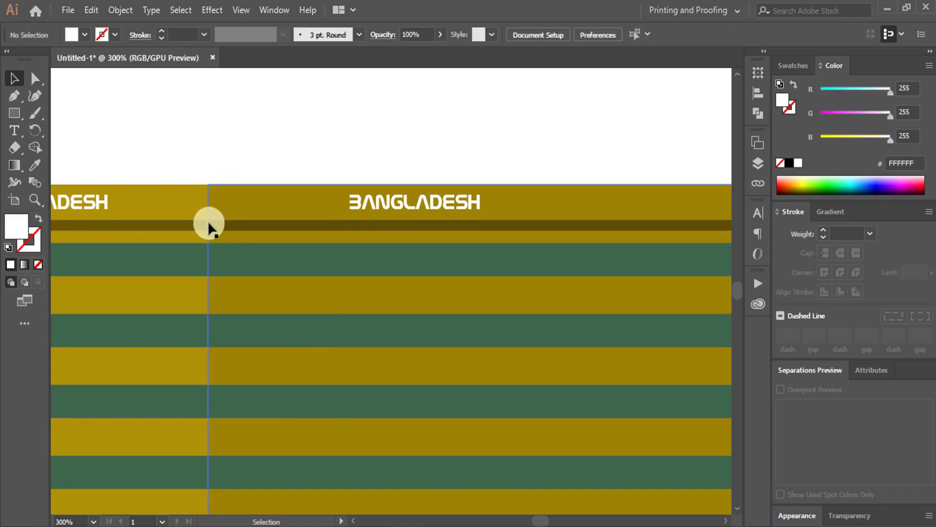
{"action": "left_click", "coordinate": [209, 192]}
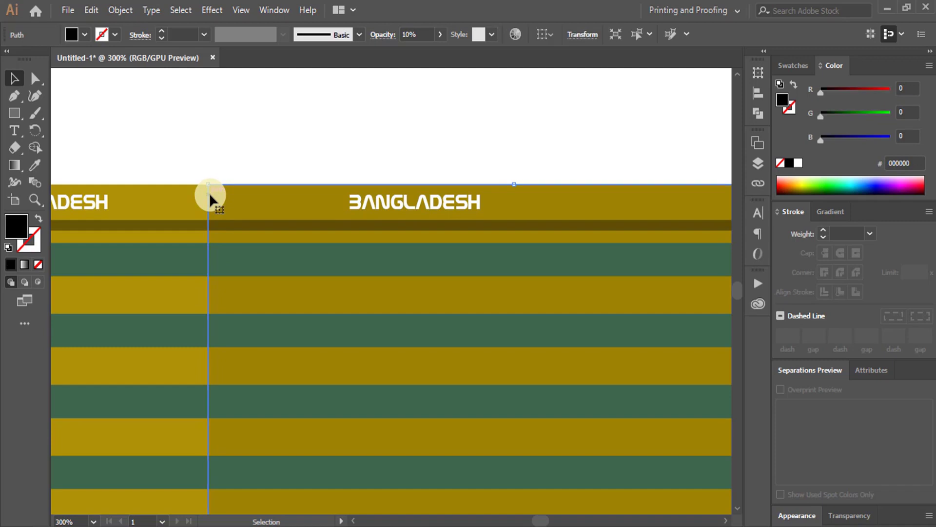
Copy the "Bangladesh" text on the shaded half farther right along the rim and deselect it.
{"action": "left_click_drag", "start_coordinate": [545, 286], "coordinate": [310, 305]}
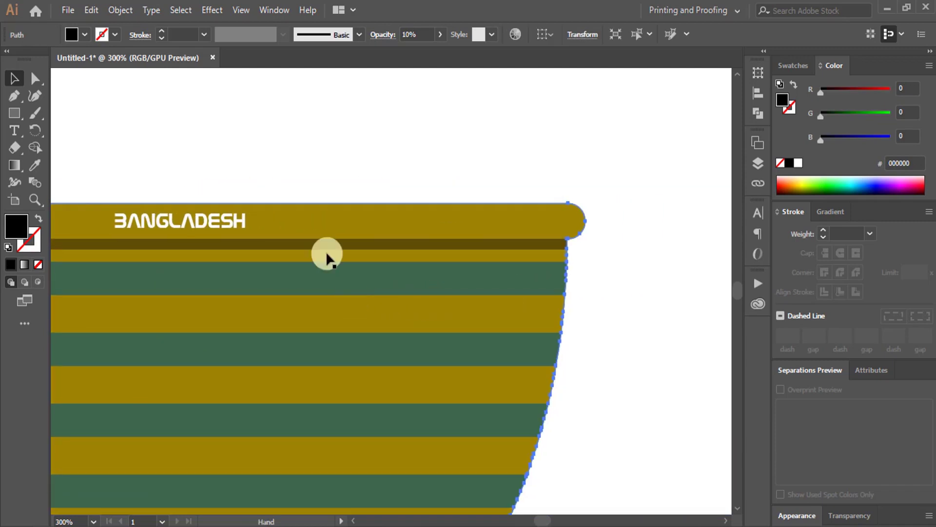
{"action": "left_click", "coordinate": [230, 222]}
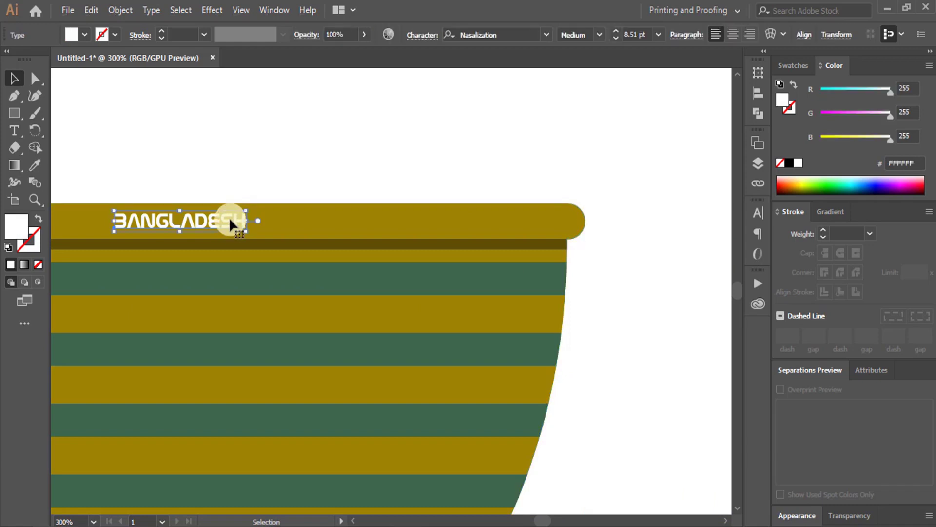
{"action": "left_click_drag", "start_coordinate": [230, 222], "coordinate": [427, 227]}
{"action": "left_click", "coordinate": [487, 153]}
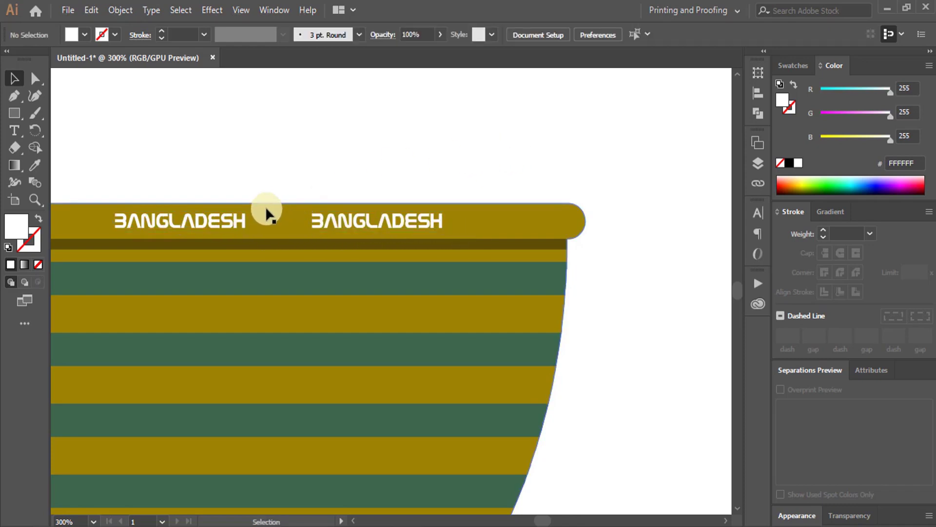
{"action": "key", "text": "space"}
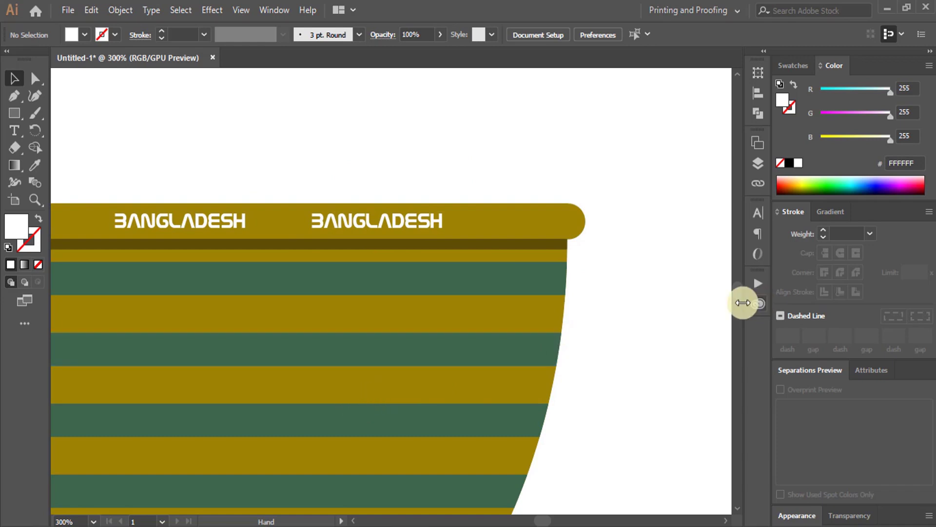
{"action": "left_click", "coordinate": [230, 217]}
{"action": "right_click", "coordinate": [230, 220]}
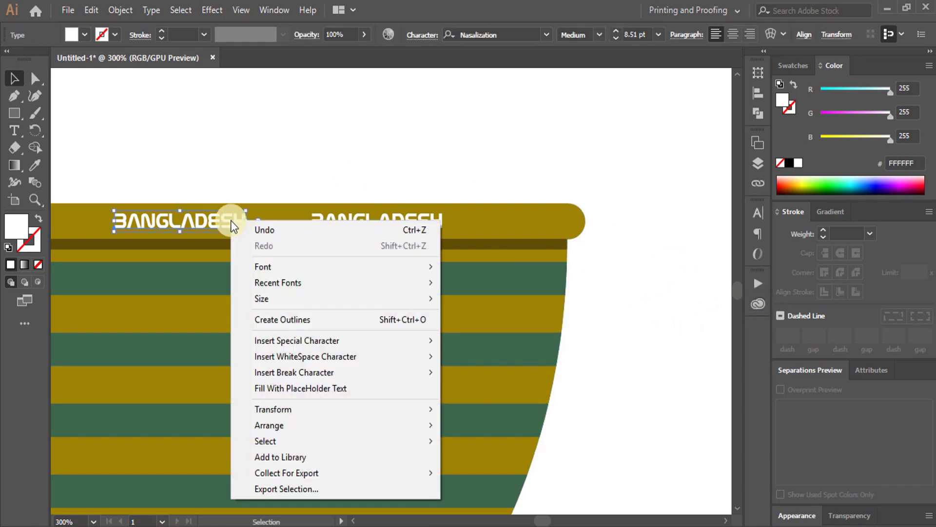
{"action": "left_click", "coordinate": [572, 118]}
{"action": "left_click", "coordinate": [580, 308]}
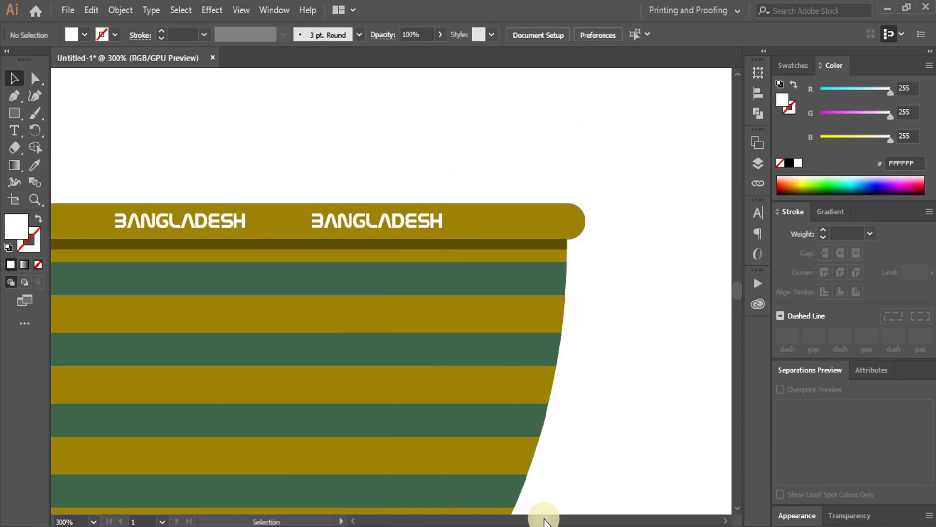
Set the opacity of the first "Bangladesh" text on the shaded half of the rim to 65% and deselect it.
{"action": "mouse_move", "coordinate": [542, 521]}
{"action": "left_mouse_down"}
{"action": "mouse_move", "coordinate": [529, 521]}
{"action": "mouse_move", "coordinate": [540, 520]}
{"action": "left_mouse_up"}
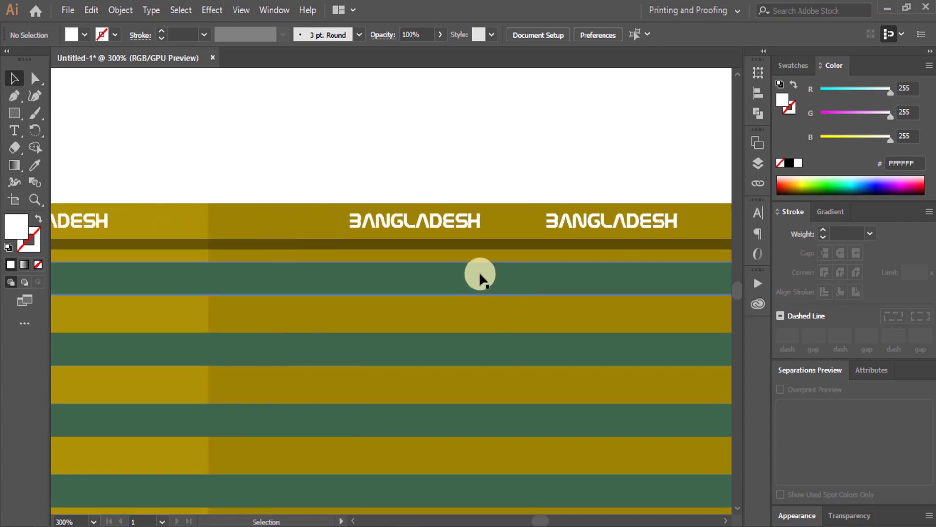
{"action": "left_click", "coordinate": [408, 228]}
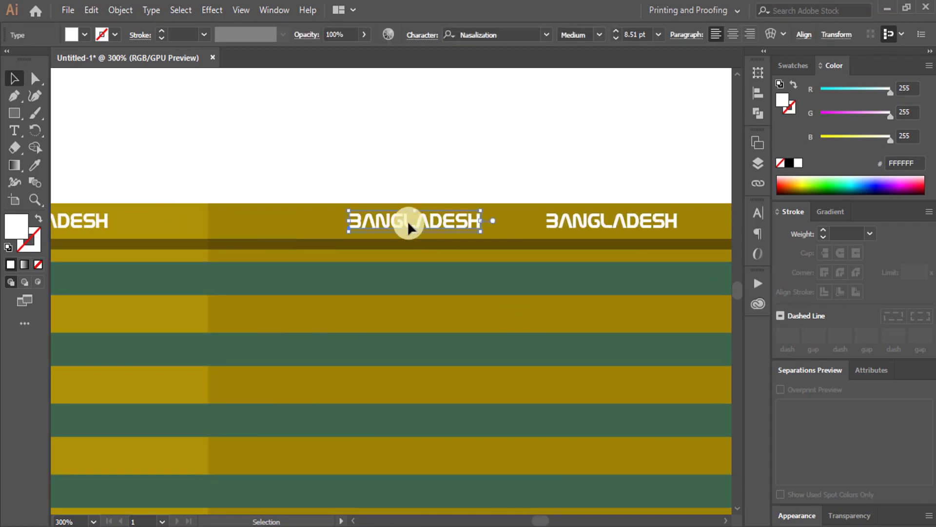
{"action": "left_click", "coordinate": [338, 34]}
{"action": "type", "text": "65"}
{"action": "left_click", "coordinate": [364, 35]}
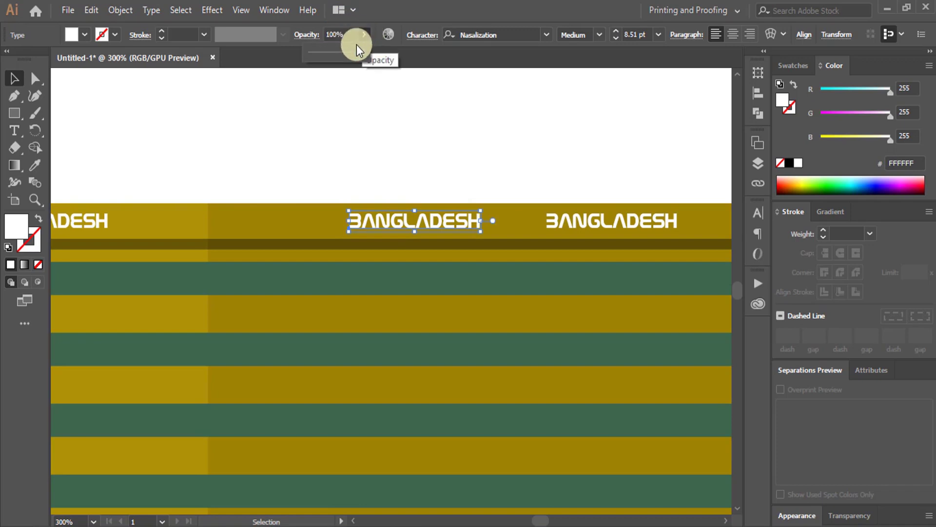
{"action": "left_click", "coordinate": [487, 112]}
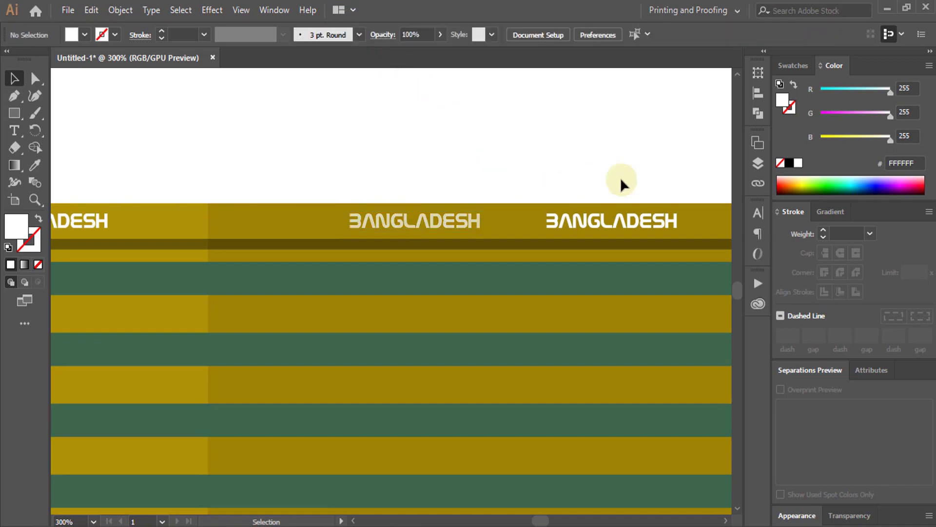
Lower the opacity of the rightmost "Bangladesh" text on the rim to 64% and deselect it.
{"action": "left_click", "coordinate": [595, 226]}
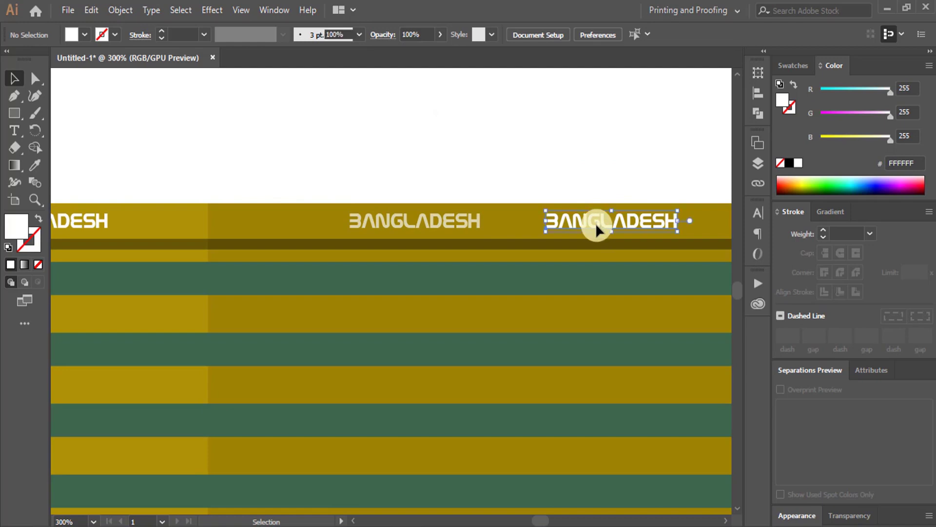
{"action": "left_click", "coordinate": [461, 224]}
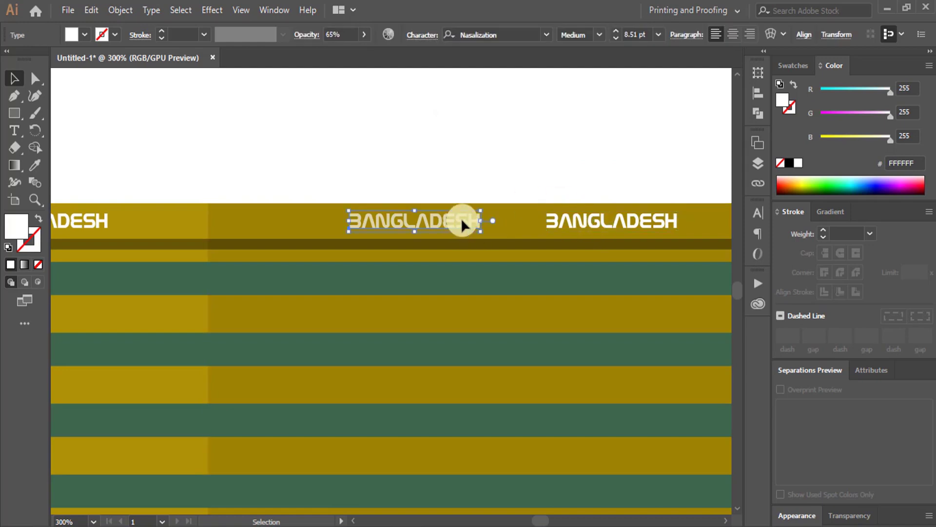
{"action": "left_click", "coordinate": [581, 222]}
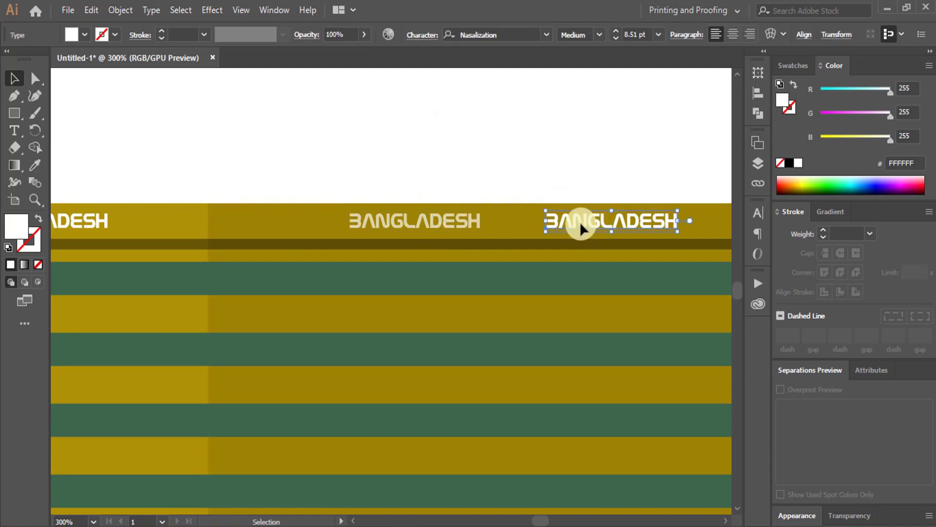
{"action": "left_click", "coordinate": [364, 33]}
{"action": "left_click_drag", "start_coordinate": [345, 51], "coordinate": [338, 52]}
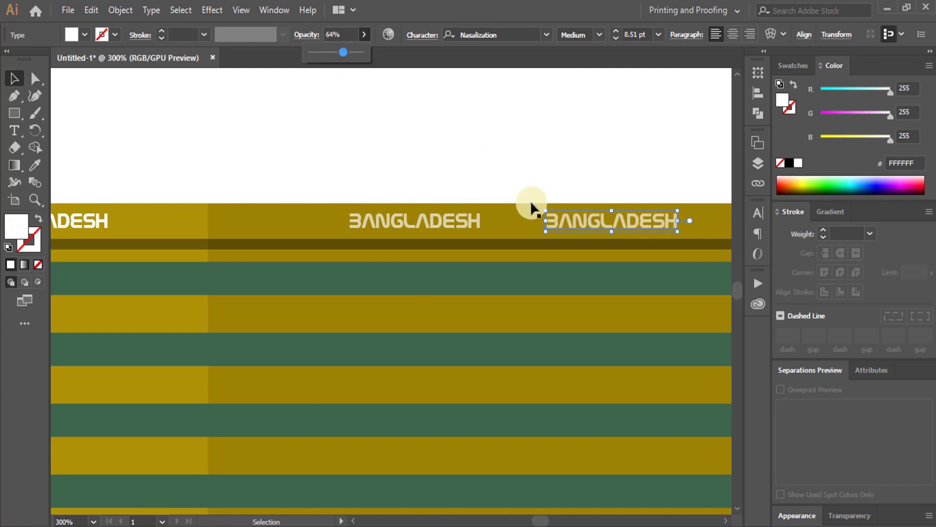
{"action": "left_click", "coordinate": [538, 124]}
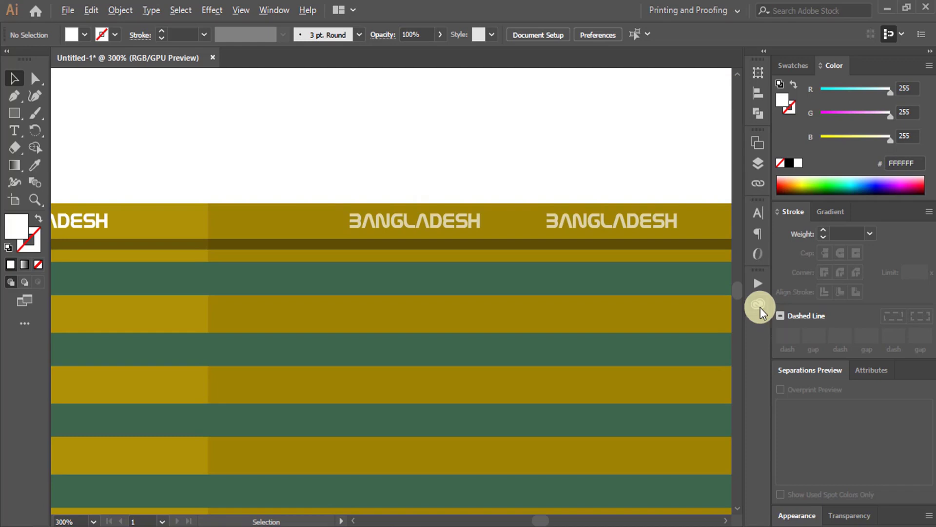
{"action": "key", "text": "ctrl+1"}
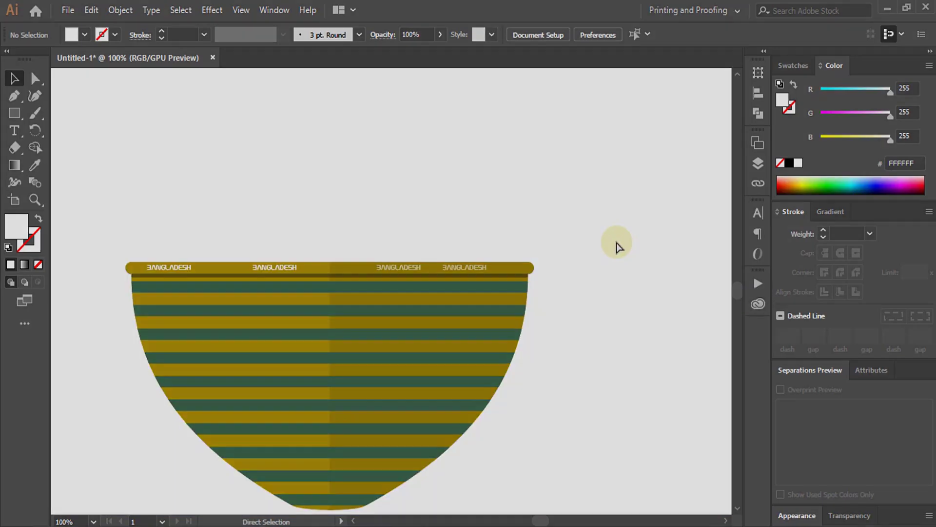